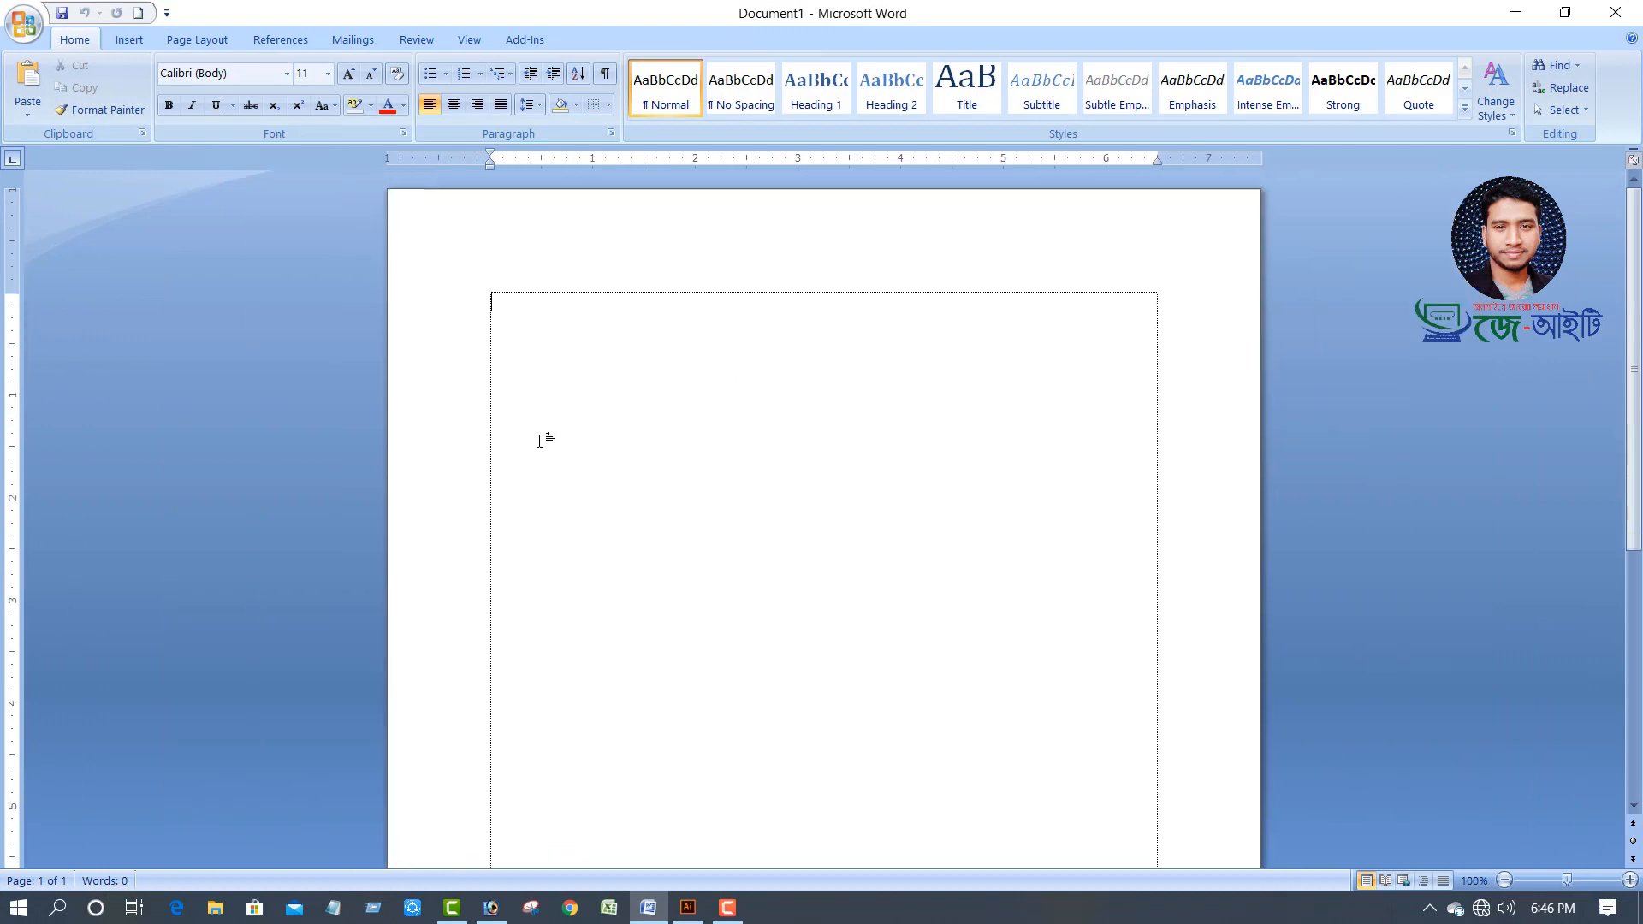
Switch the font to SutonnyMJ and type the shop's Bengali name
scroll(535, 437, up, 6)
scroll(509, 408, up, 2)
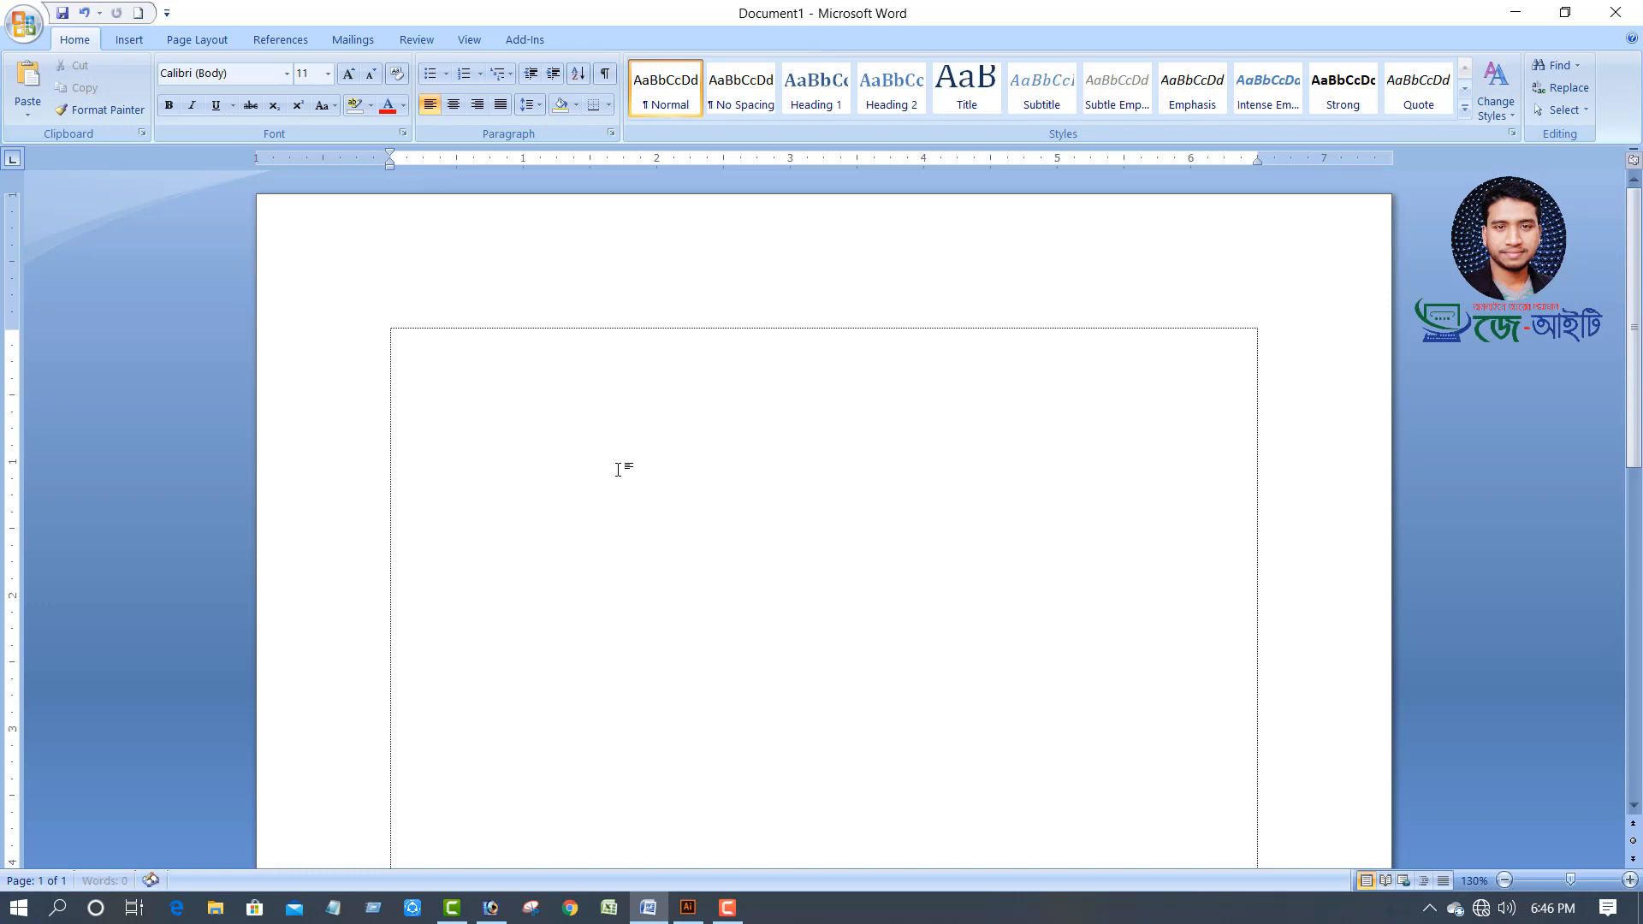
key(ctrl+shift+f)
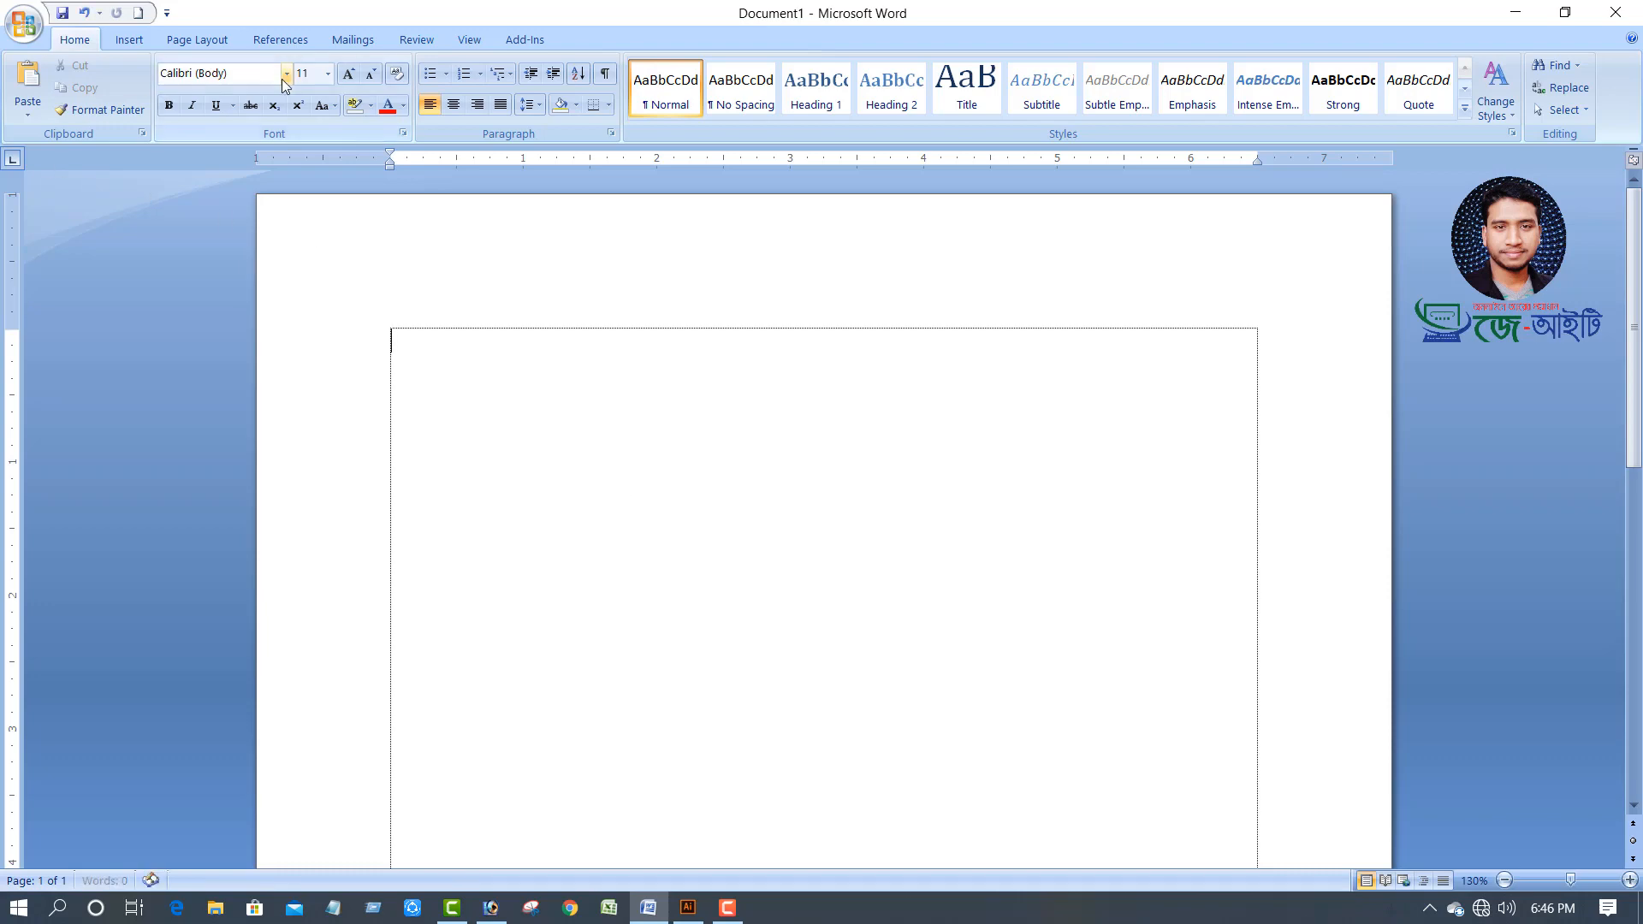
key(alt+Down)
key(Down)
key(Return)
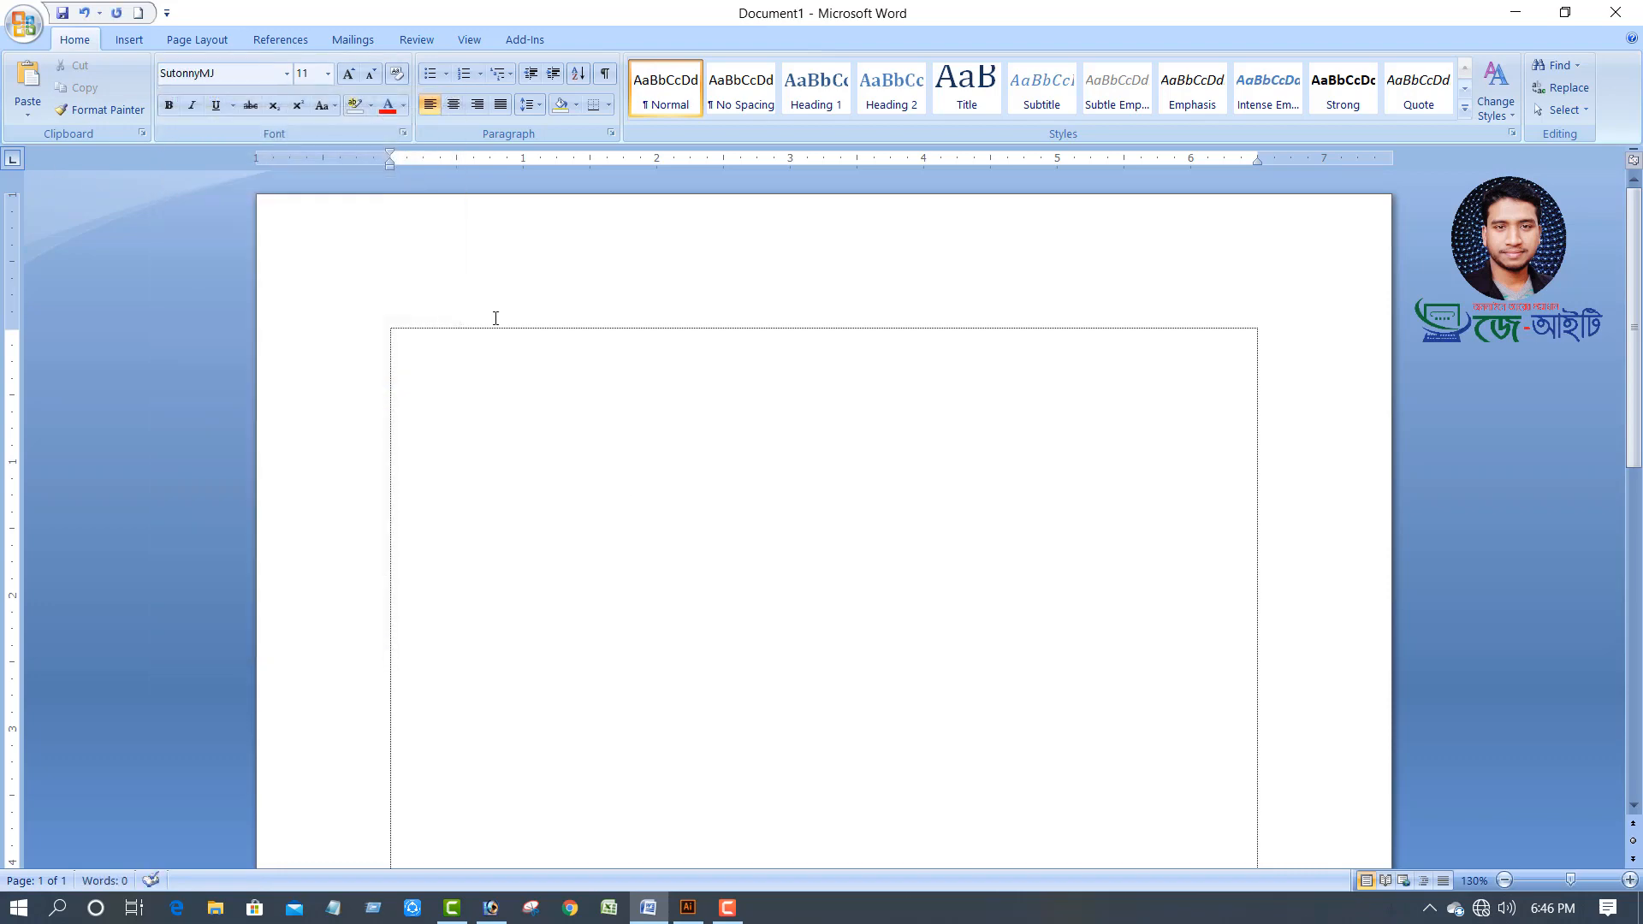
text(Avm wkdv wWcvU©‡g›U)
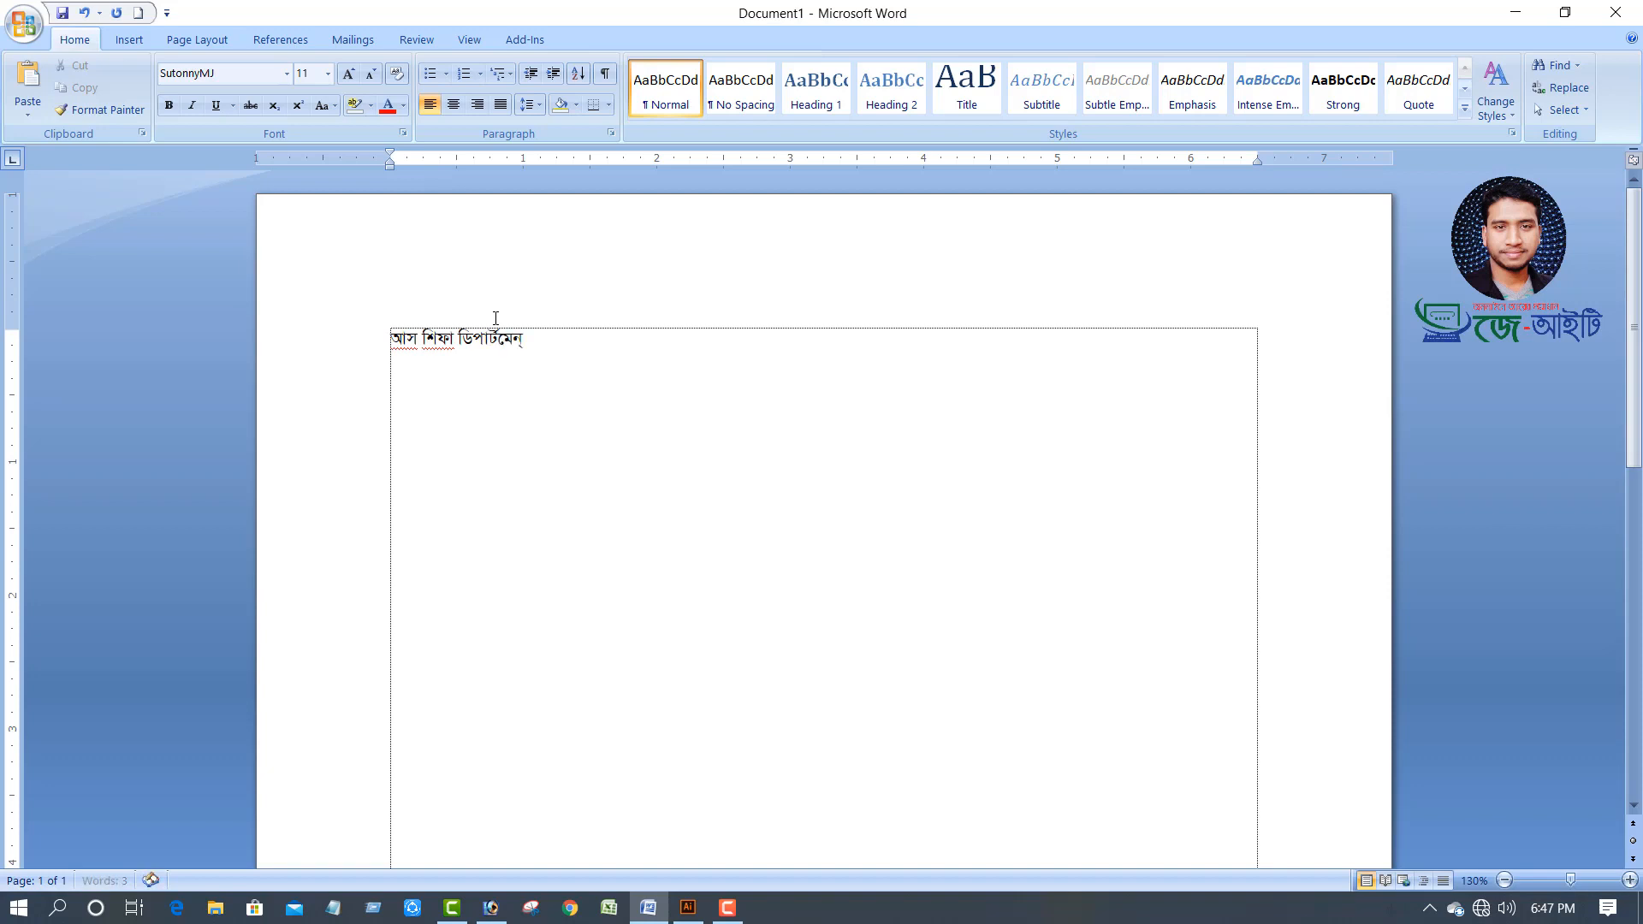
text(vj ‡m)
Add the address line and the 'মোবাইল নম্বর' line with the shop's mobile number
key(Return)
text(AvM&)
key(BackSpace)
key(BackSpace)
text(ng&g`bMi evRv)
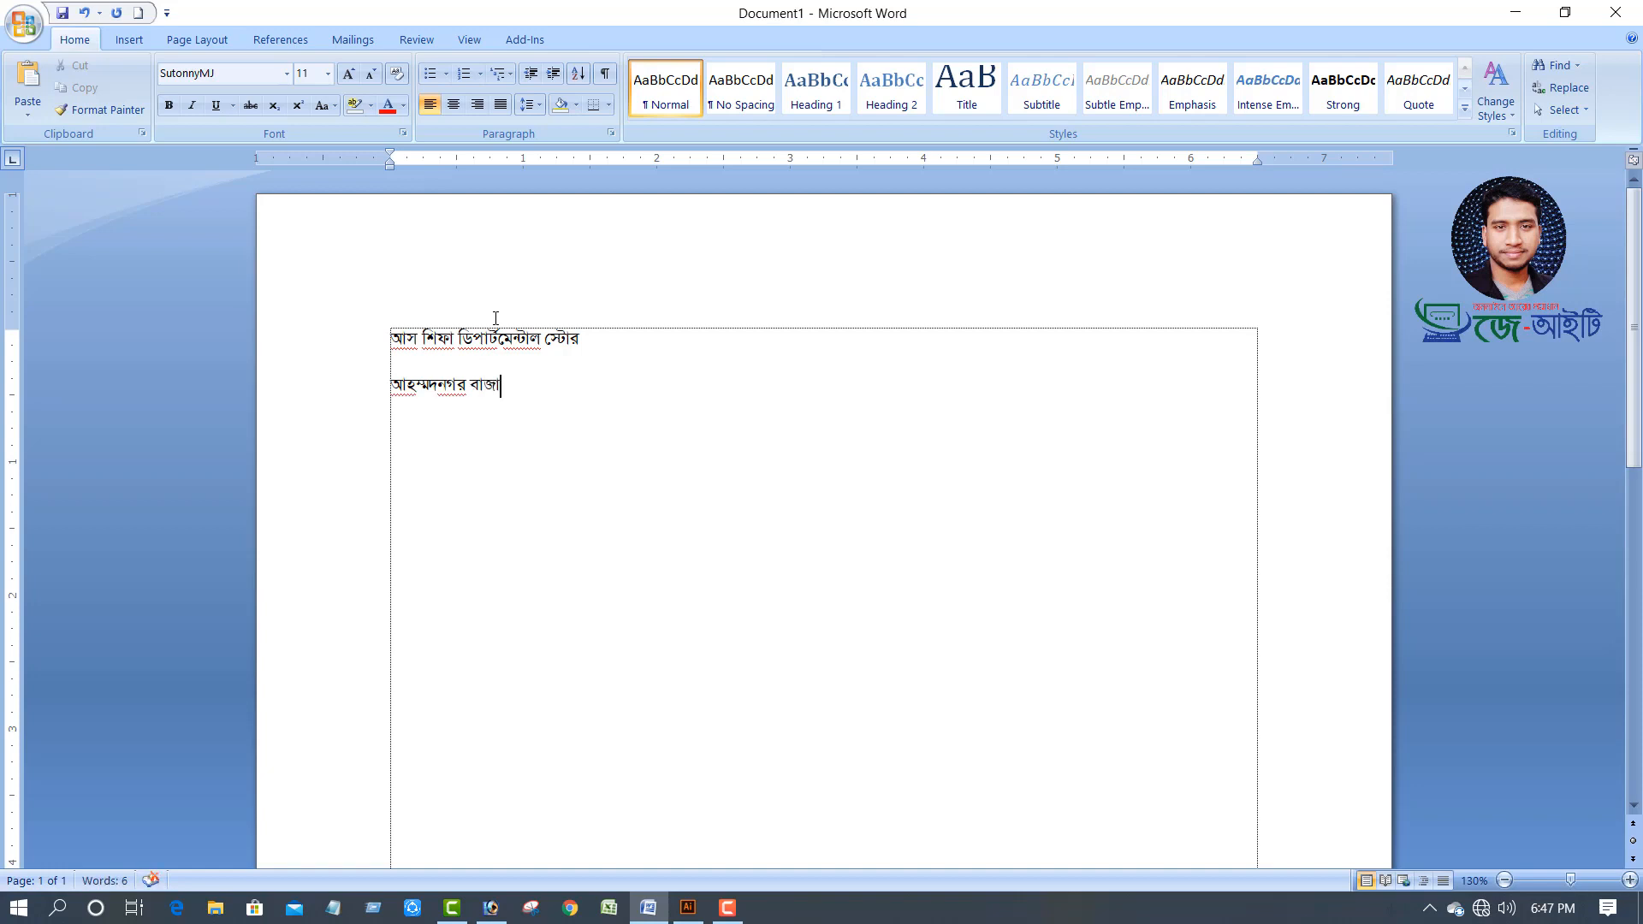
text(i, wSbvBMvZ)
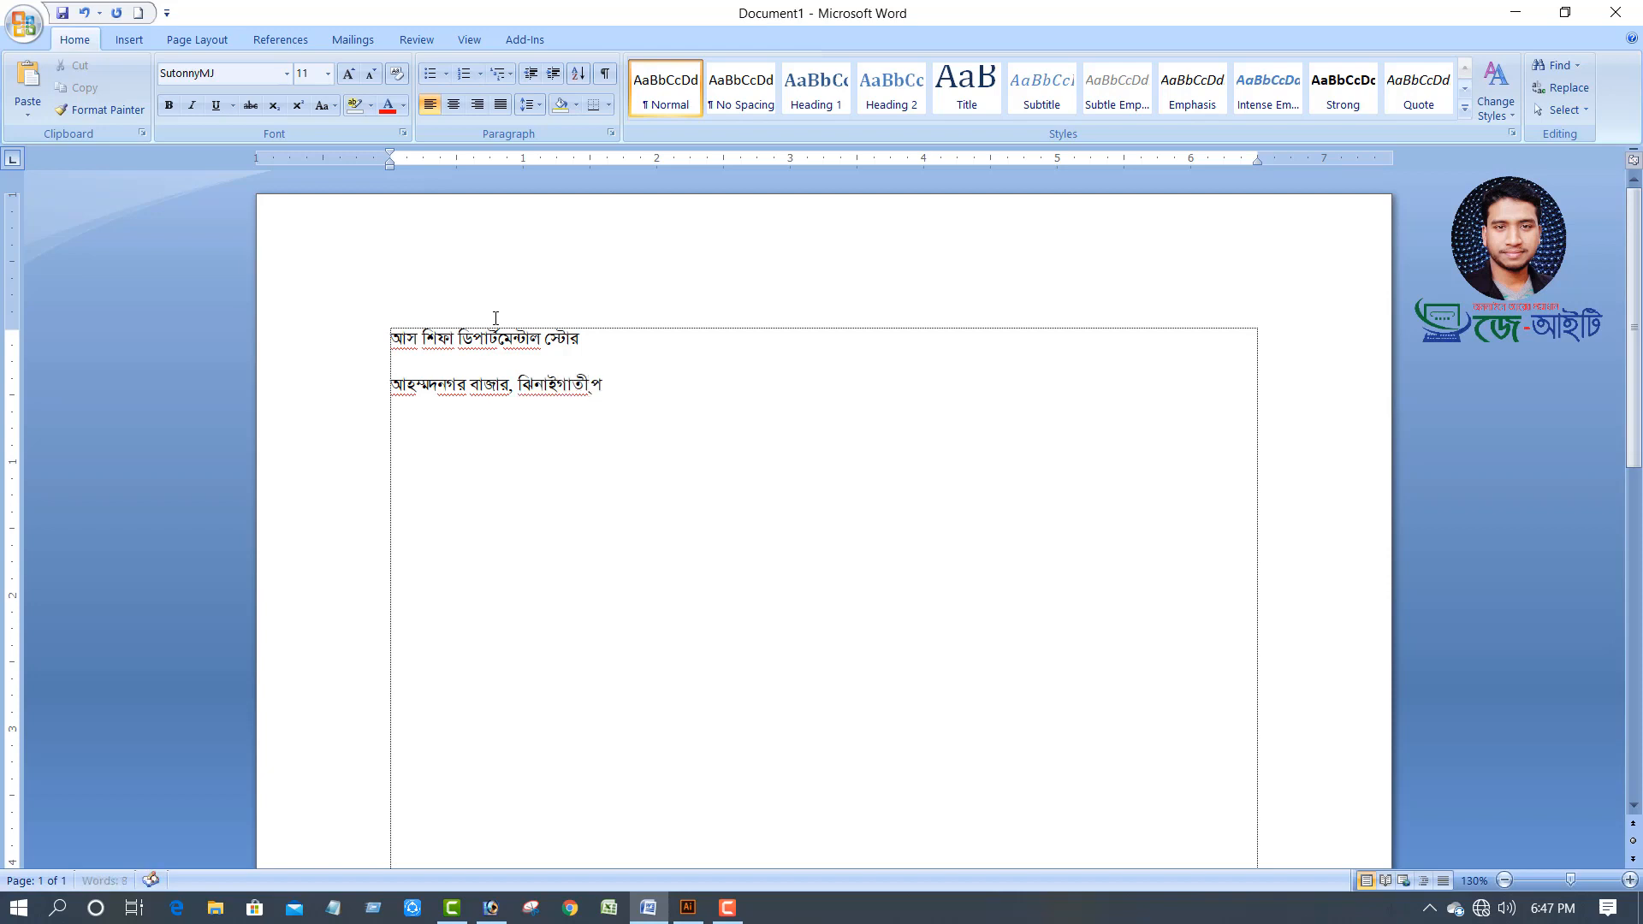
key(BackSpace)
text(, ে)
text(াবাইল ন)
text(ম্বর)
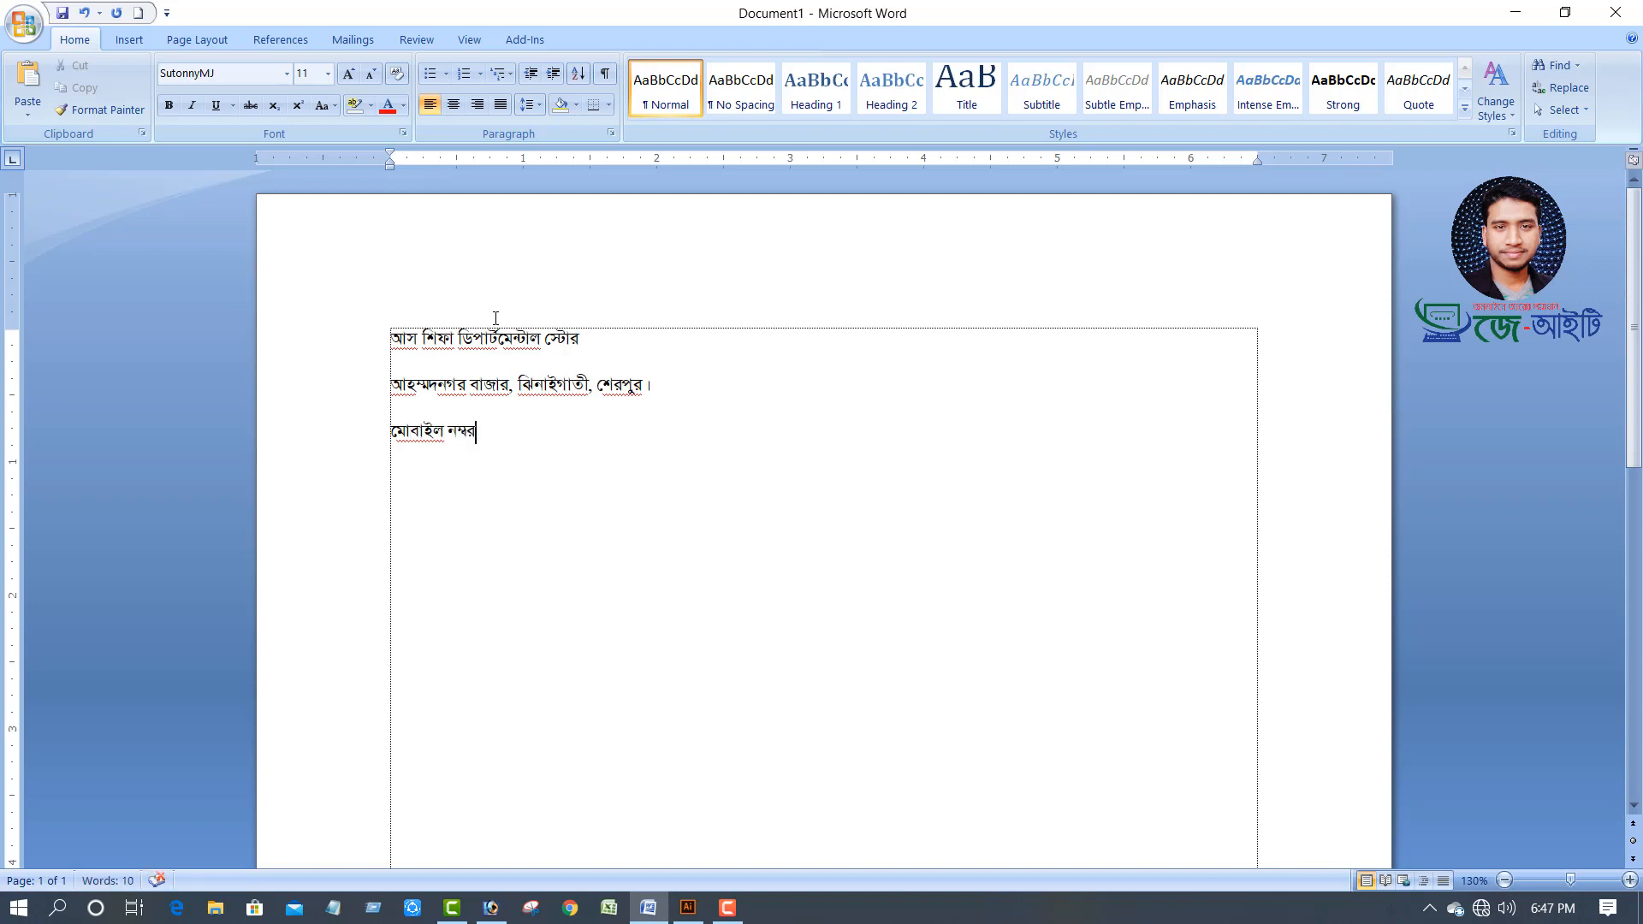
Center the three lines and grow their font to 16 pt
drag(638, 410, 328, 358)
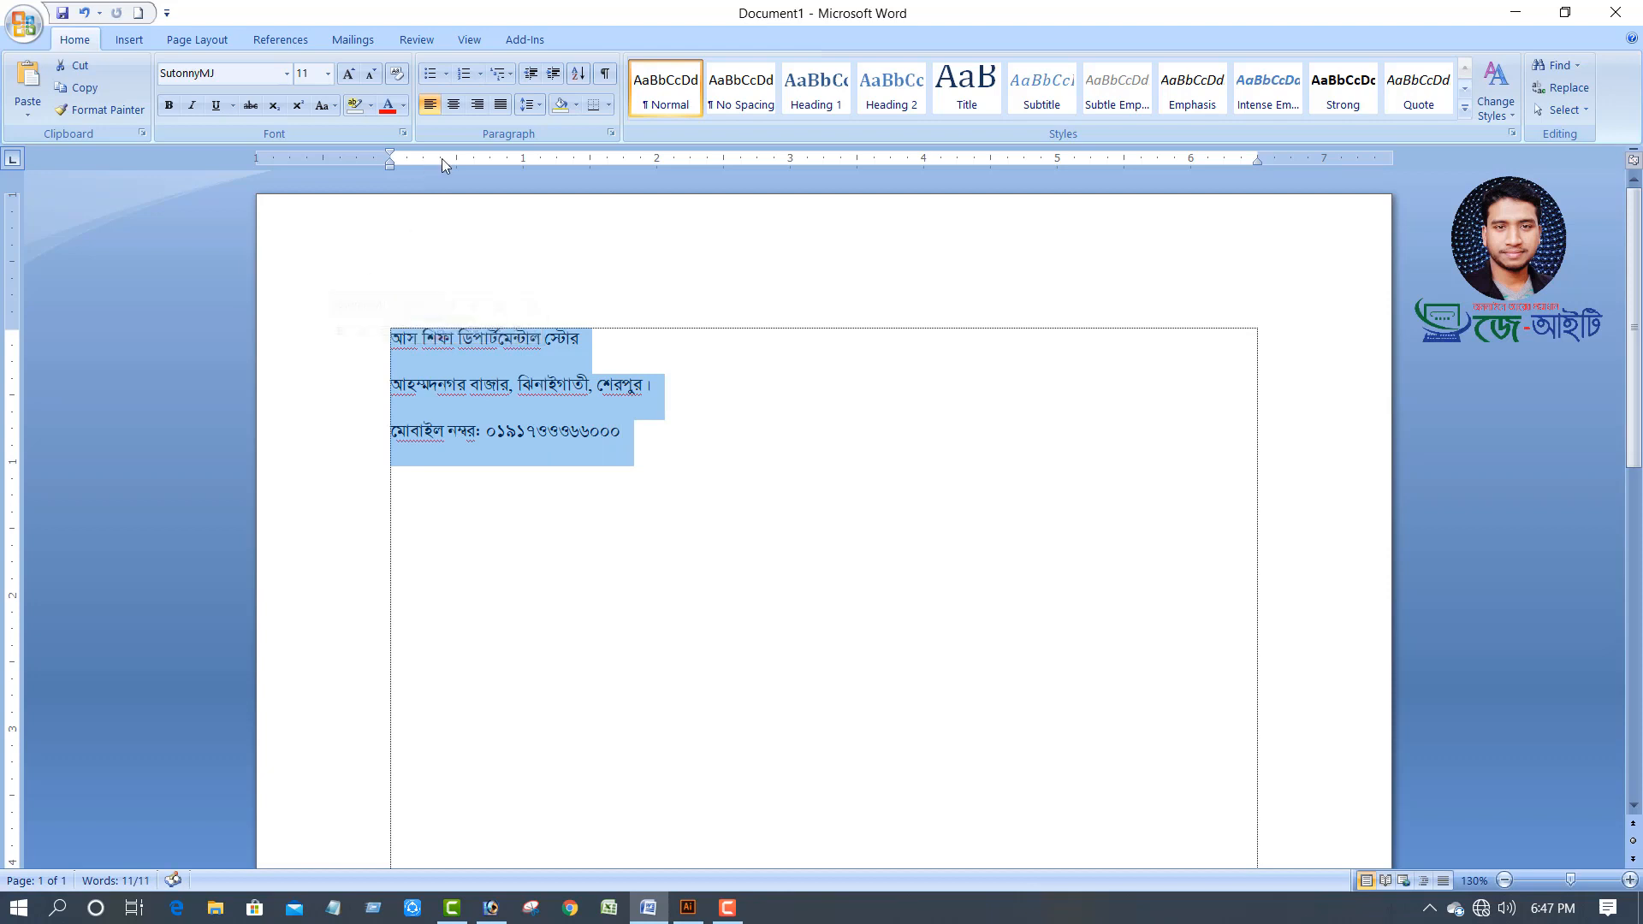
click(454, 106)
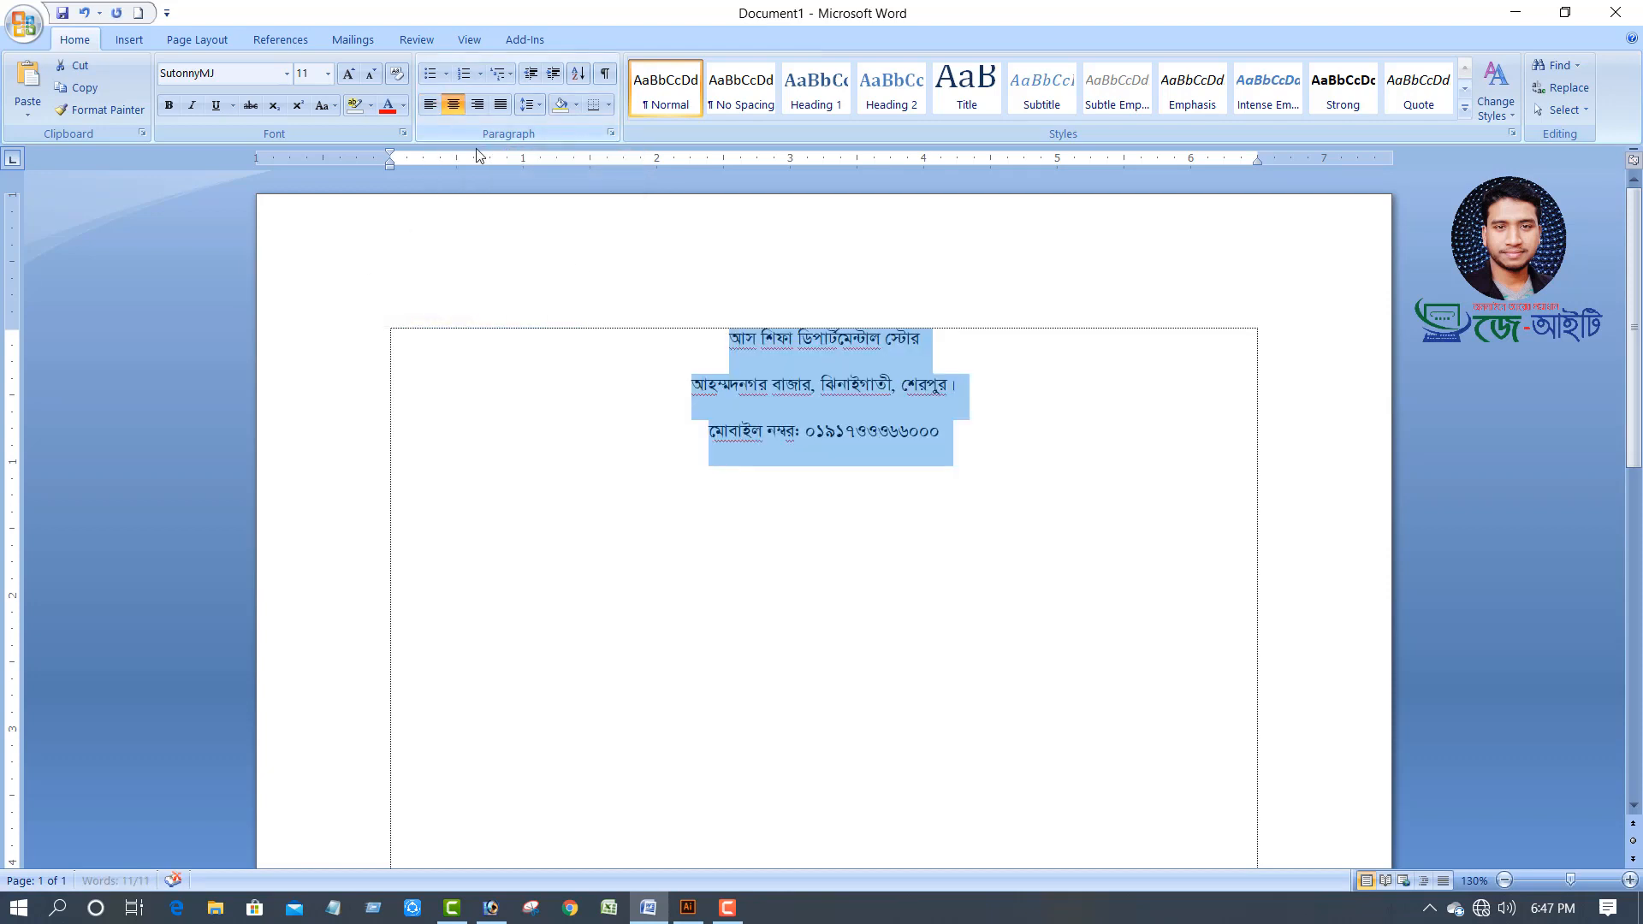
click(347, 76)
click(347, 76)
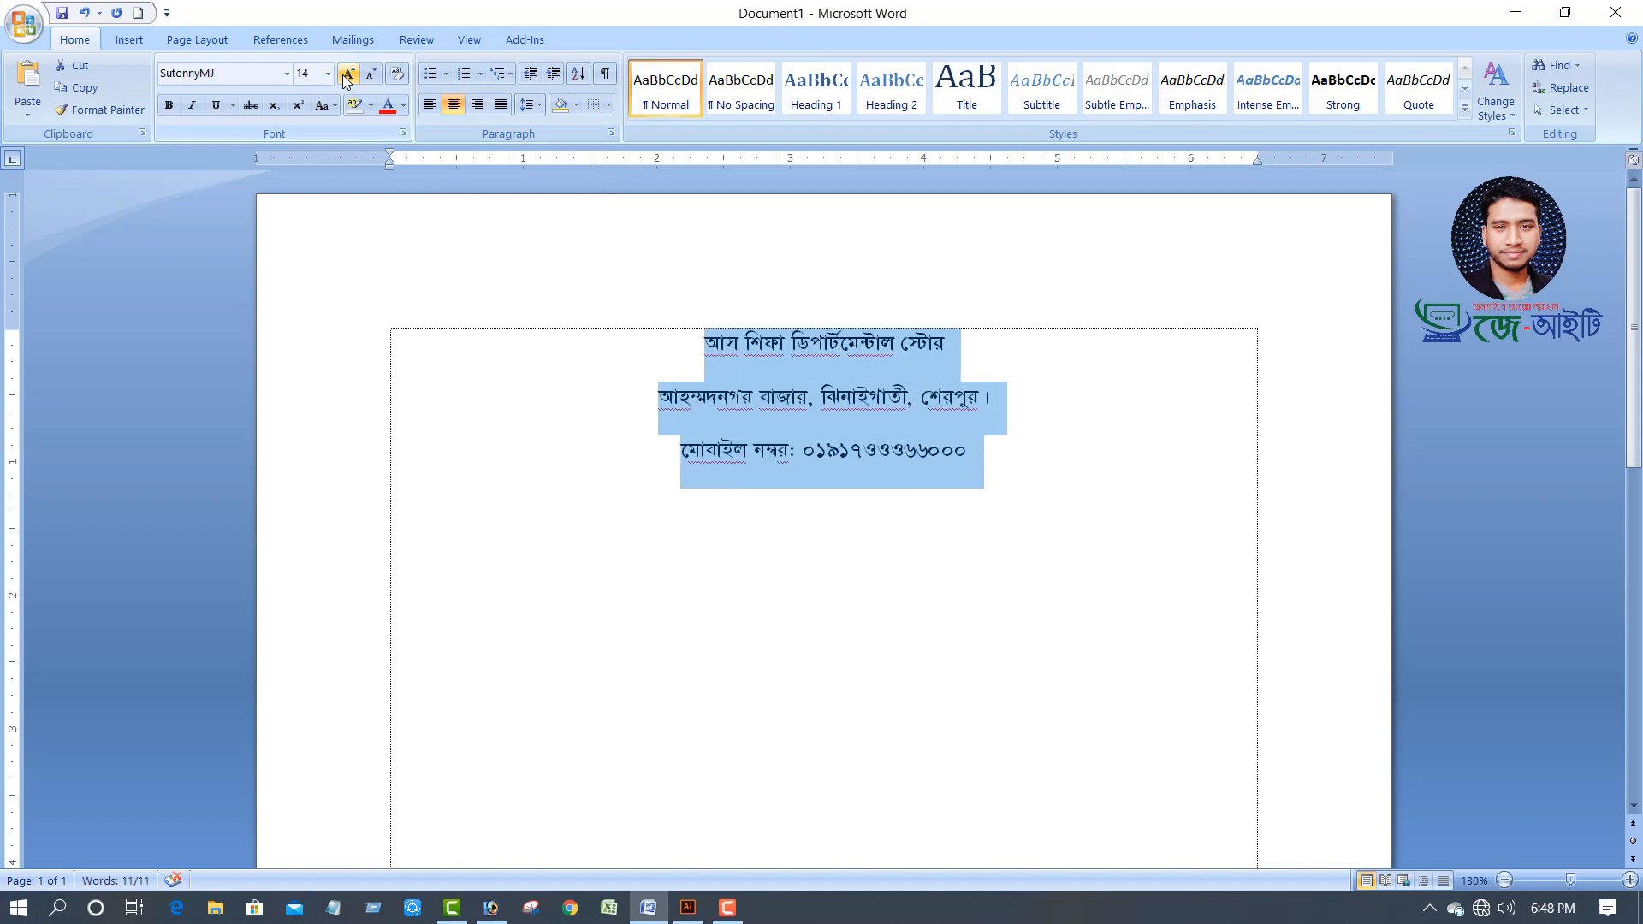
click(348, 75)
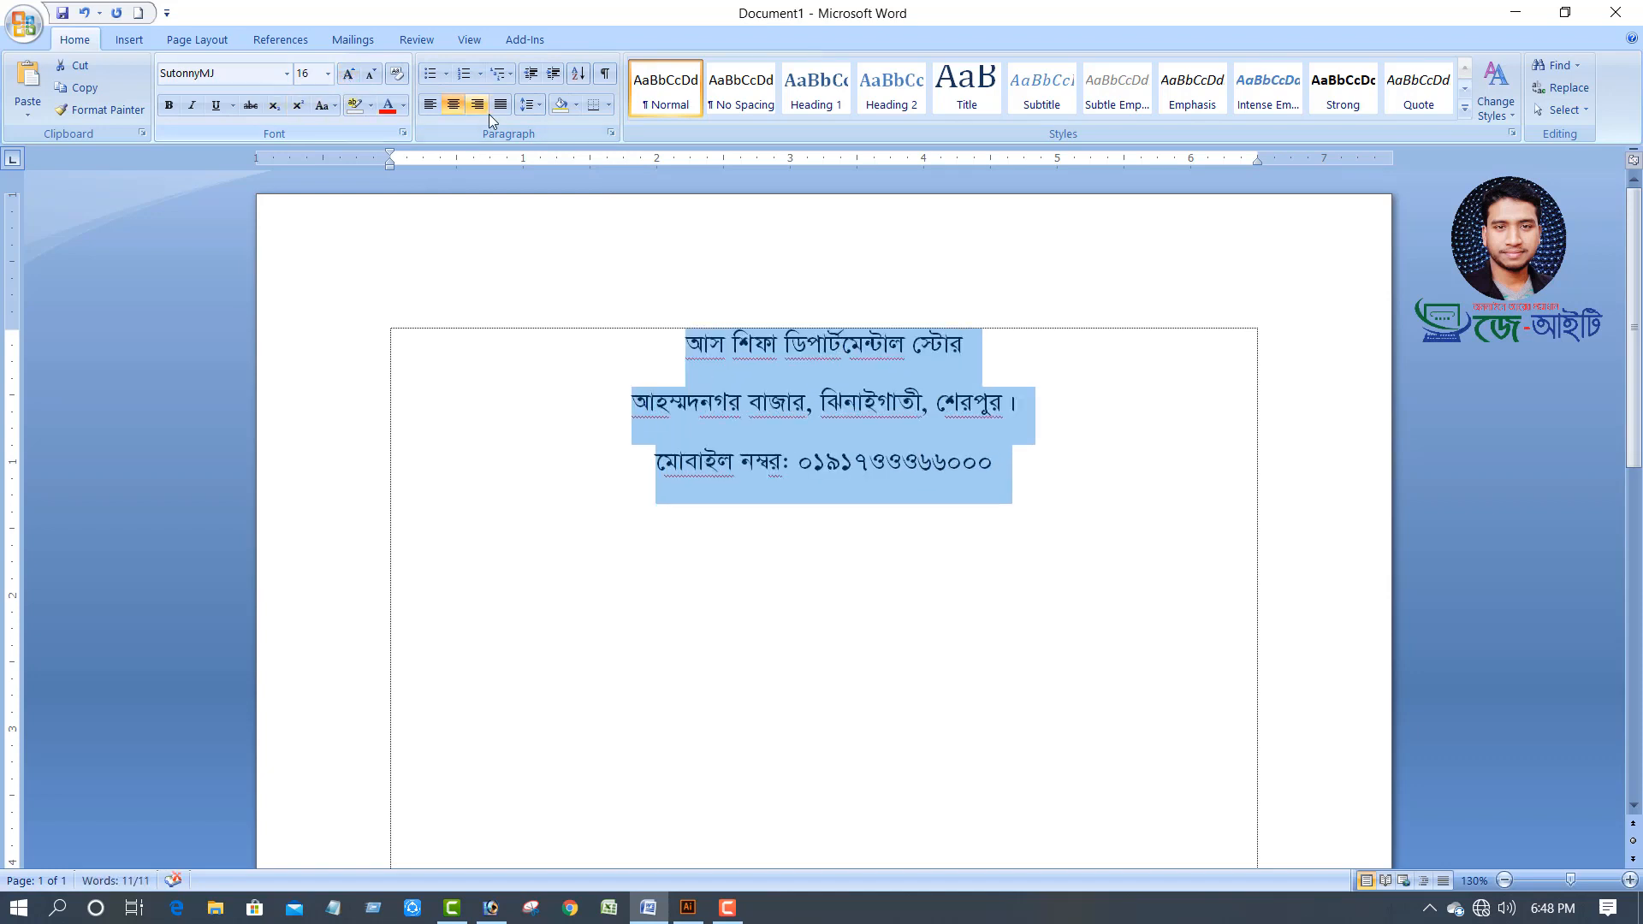
Remove space after paragraphs and set line spacing to 1.0
click(534, 105)
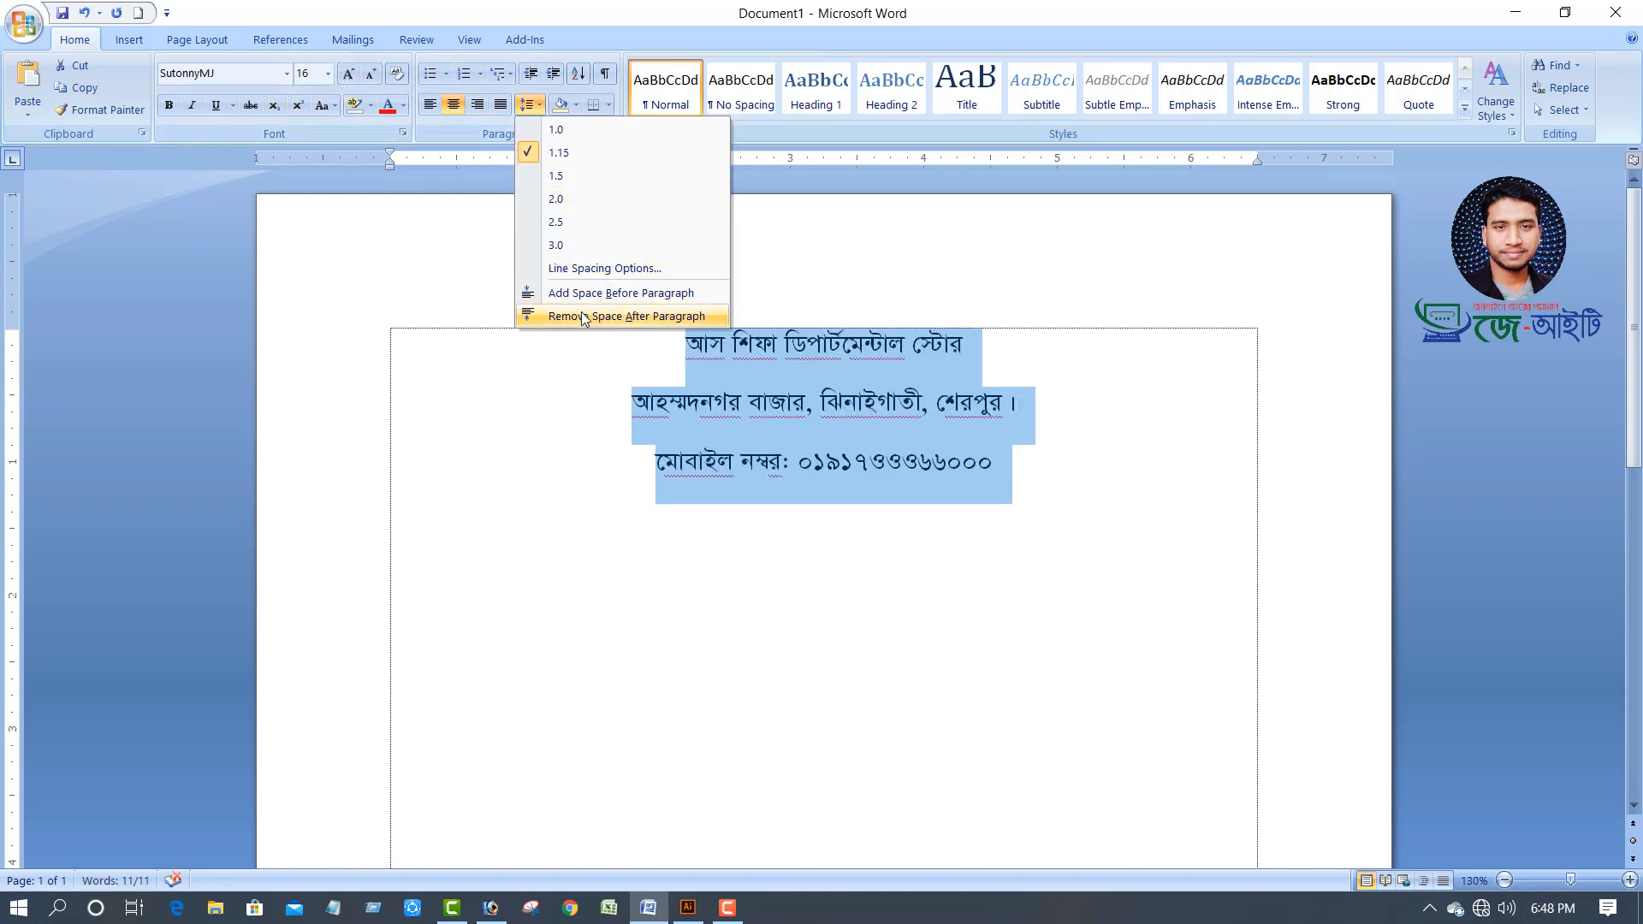
click(587, 316)
click(532, 105)
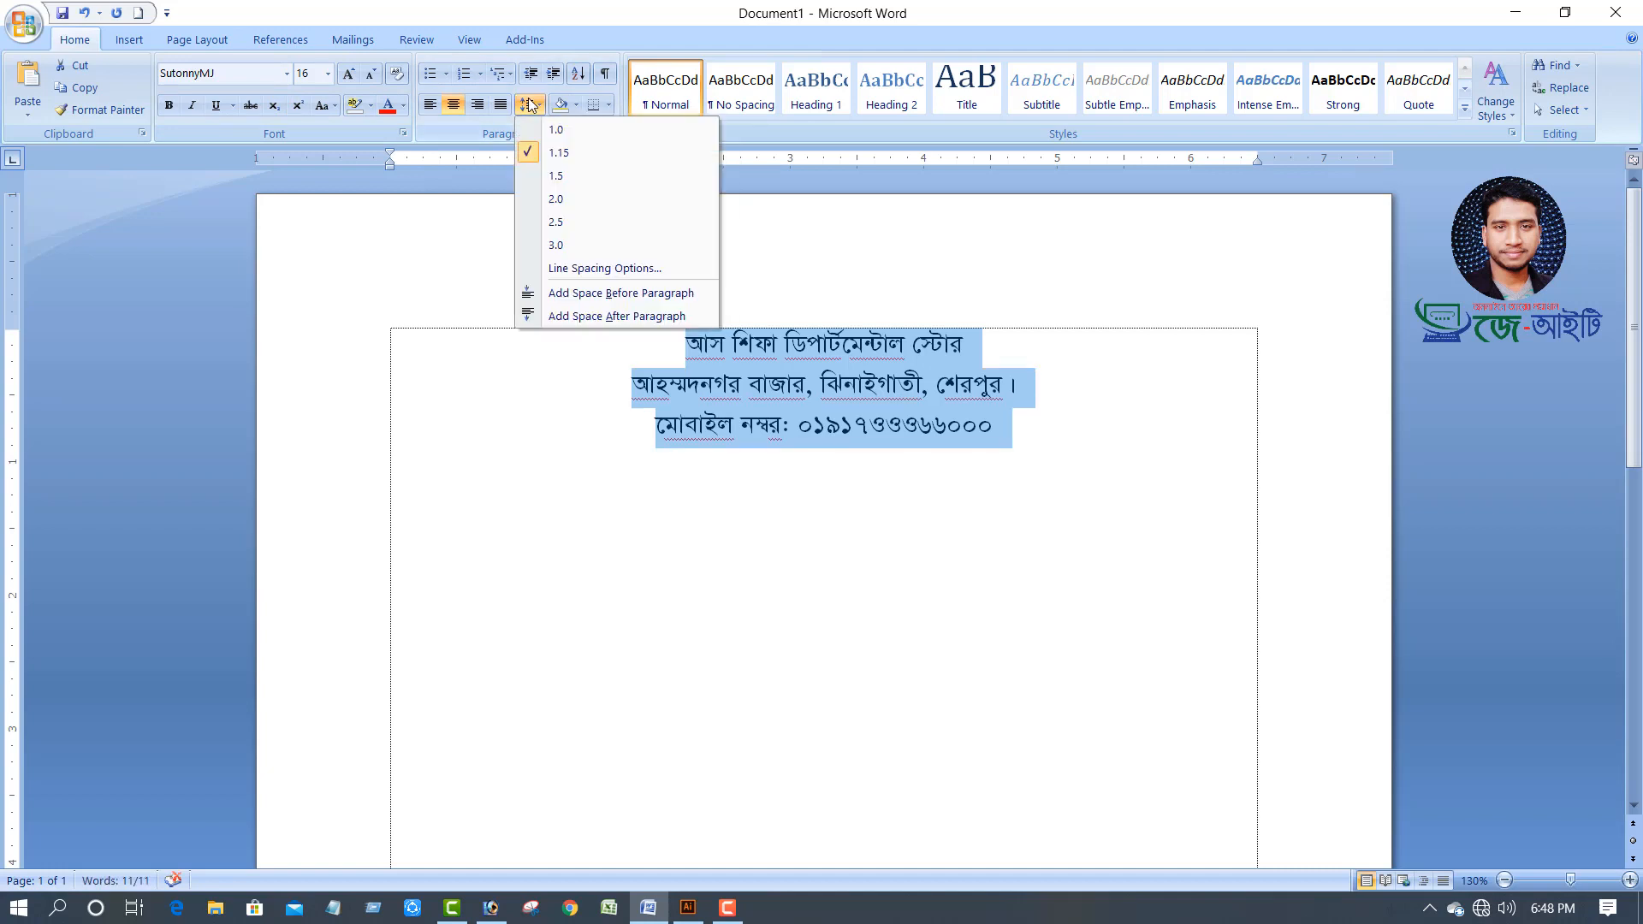
click(555, 130)
drag(976, 344, 608, 352)
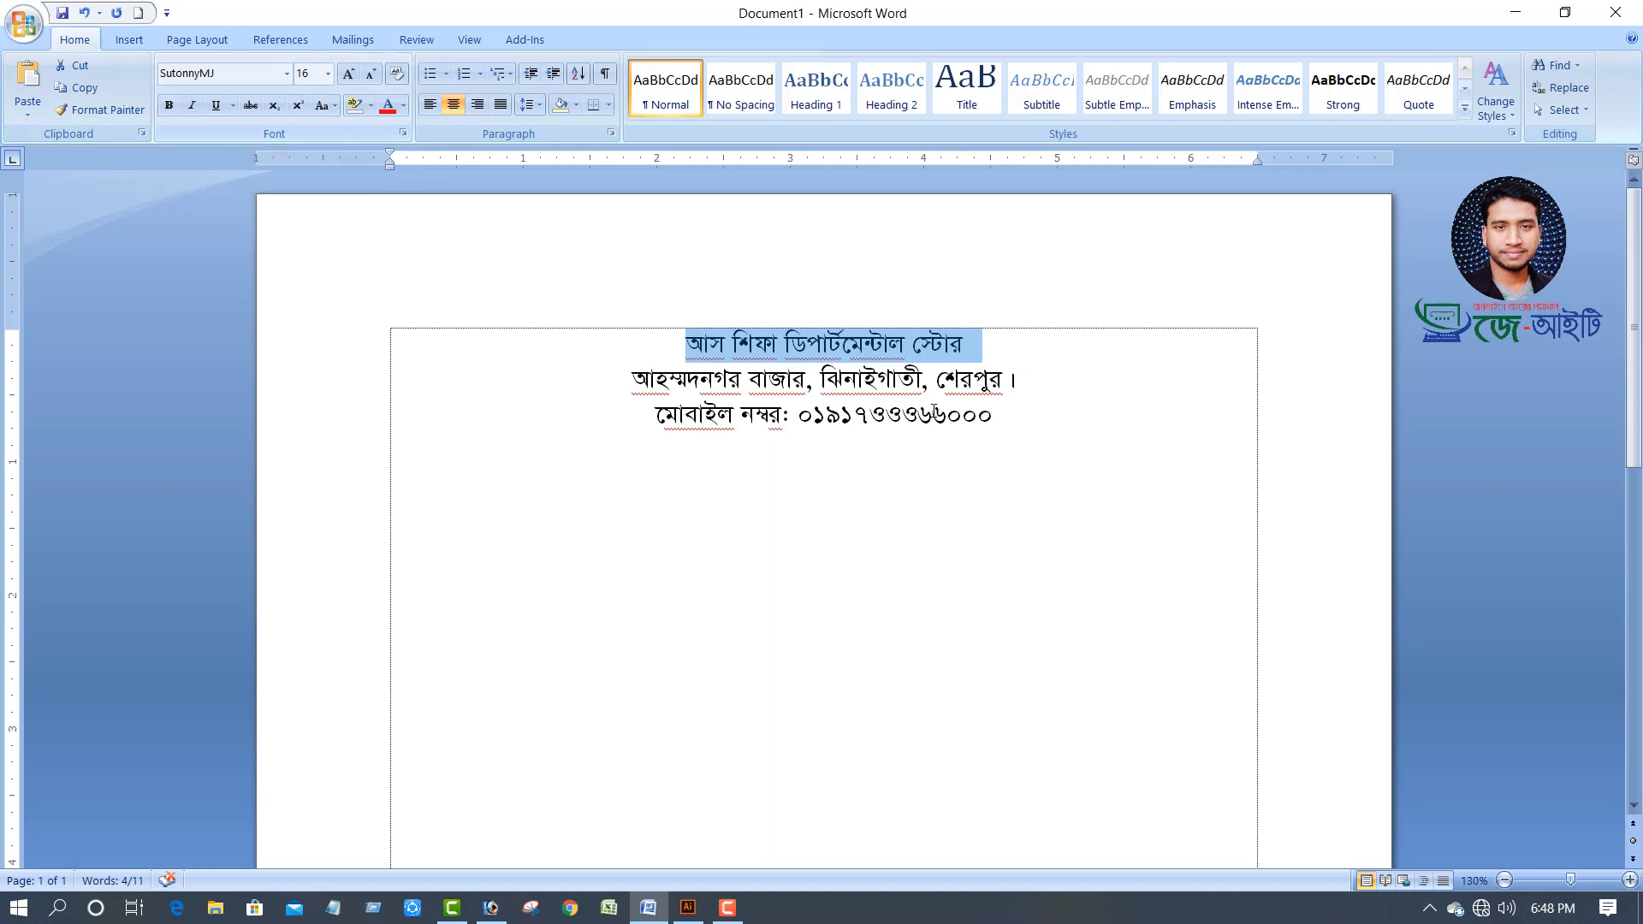
Make all the text in the document bold
click(1041, 428)
key(ctrl+a)
key(ctrl+b)
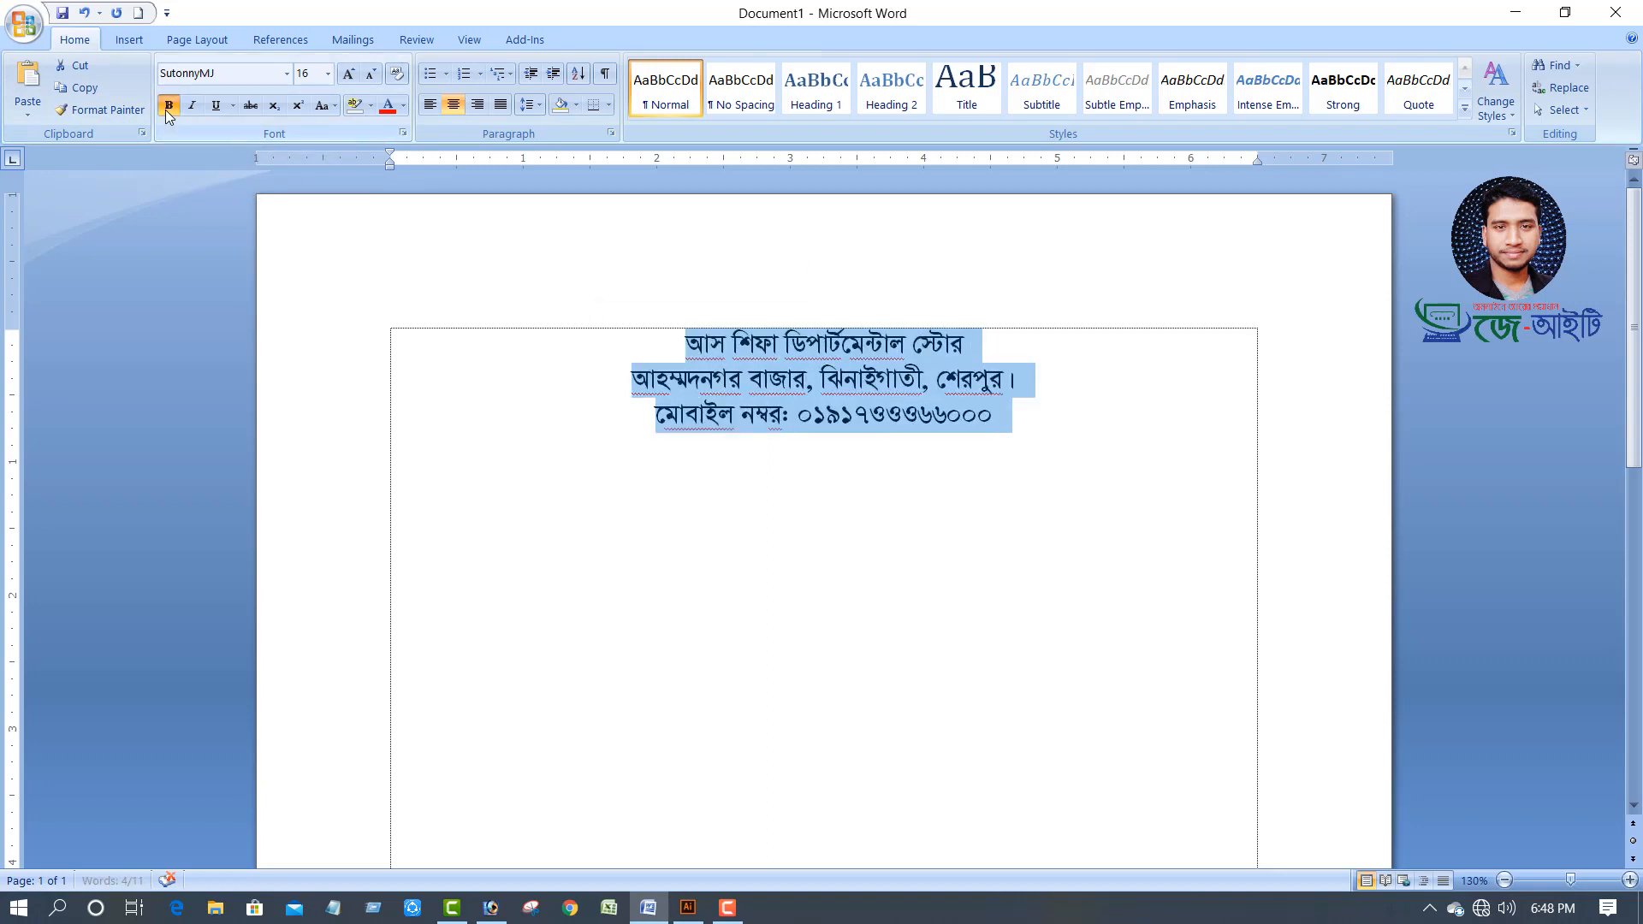
Enlarge the shop name line to 36 pt
drag(1027, 352, 598, 341)
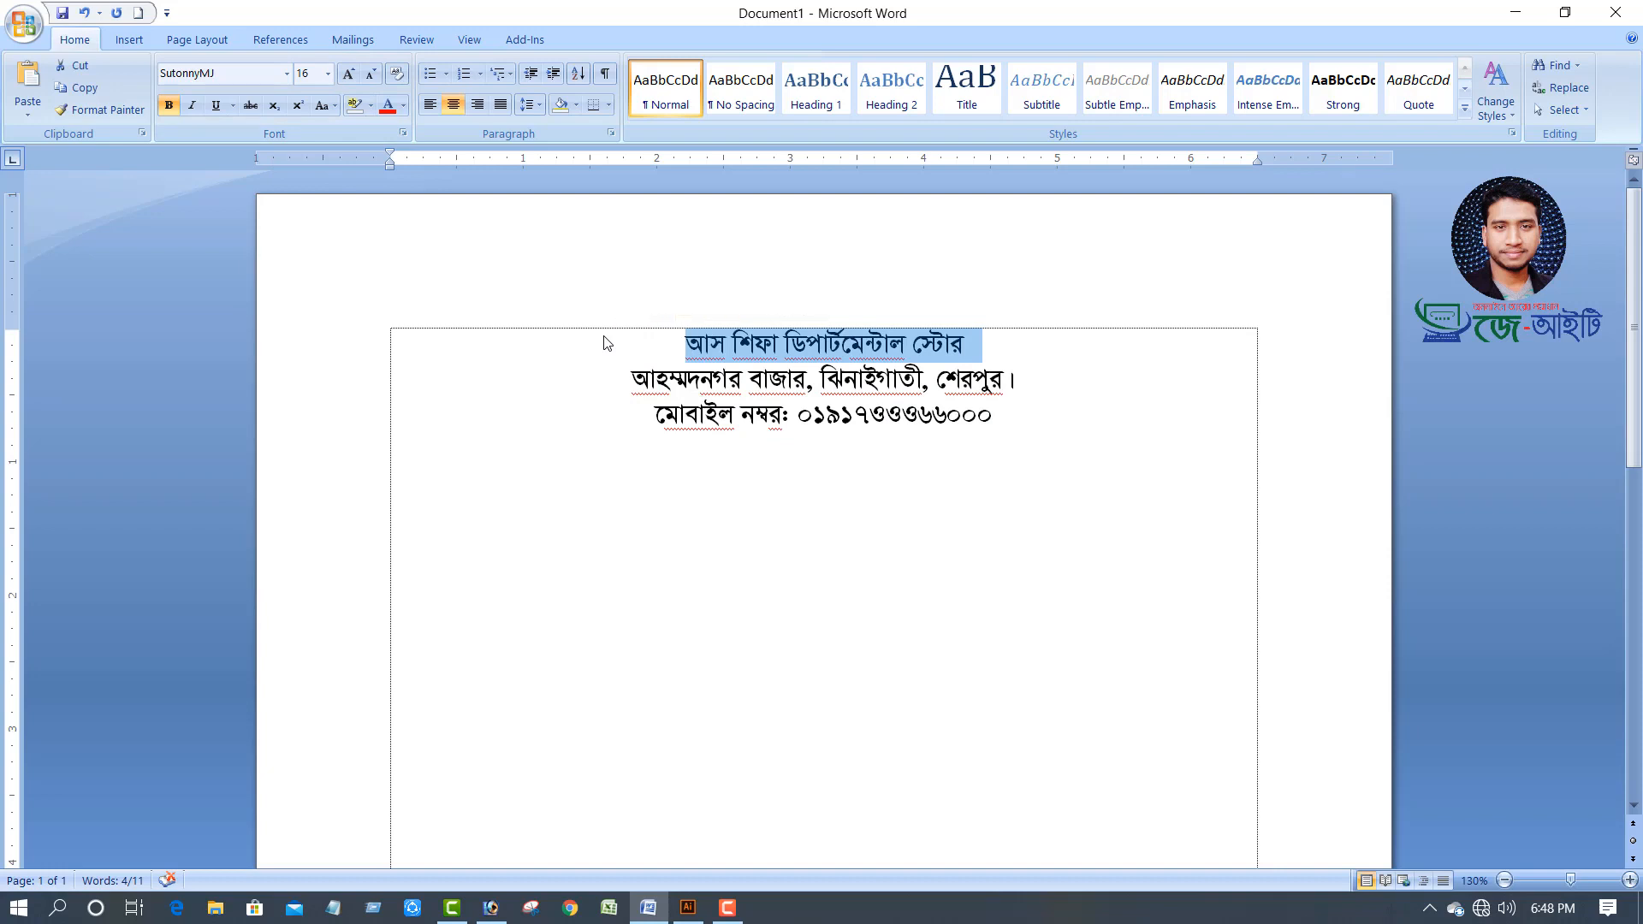
click(348, 75)
click(348, 75)
click(348, 76)
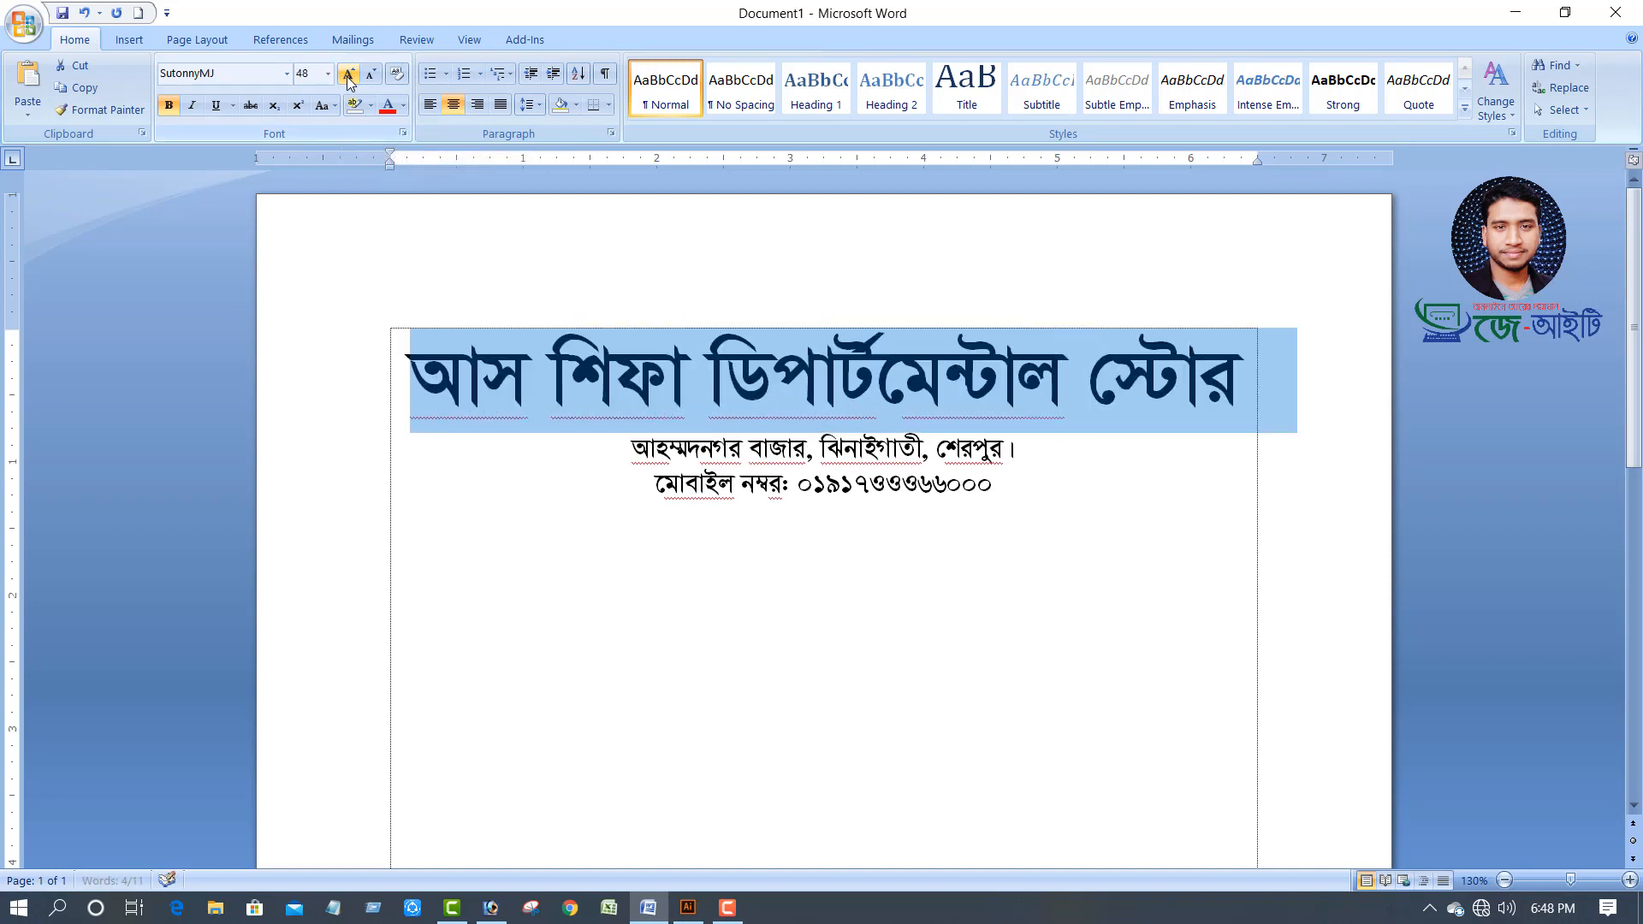
click(348, 76)
click(371, 77)
click(370, 77)
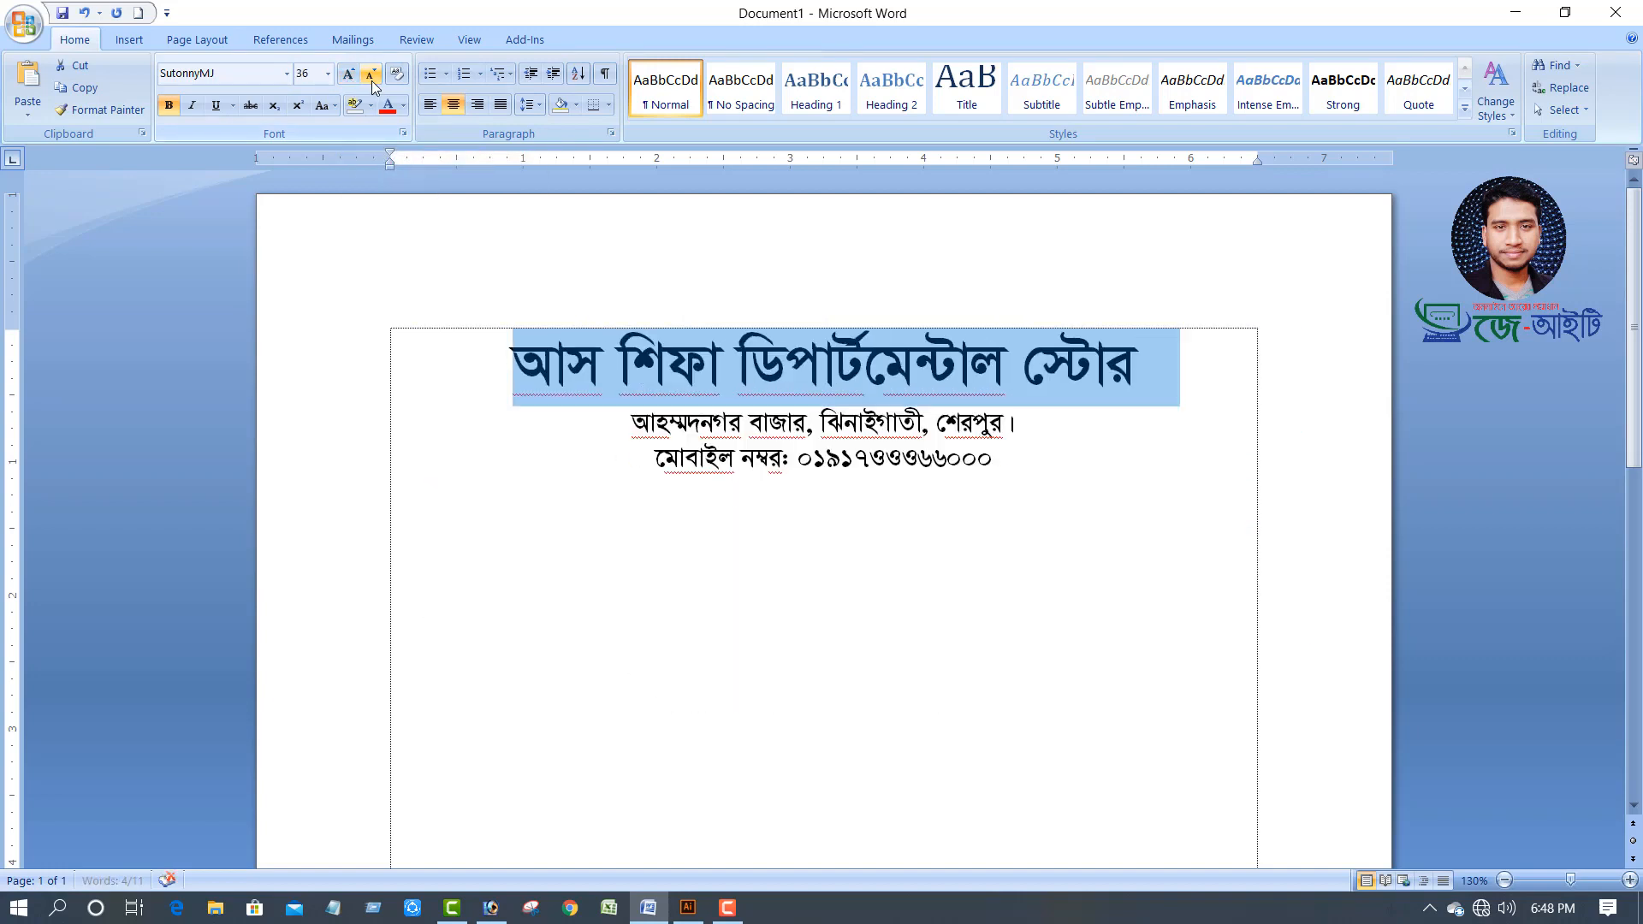
Enlarge the address and mobile number lines to 18 pt
drag(1016, 462, 565, 435)
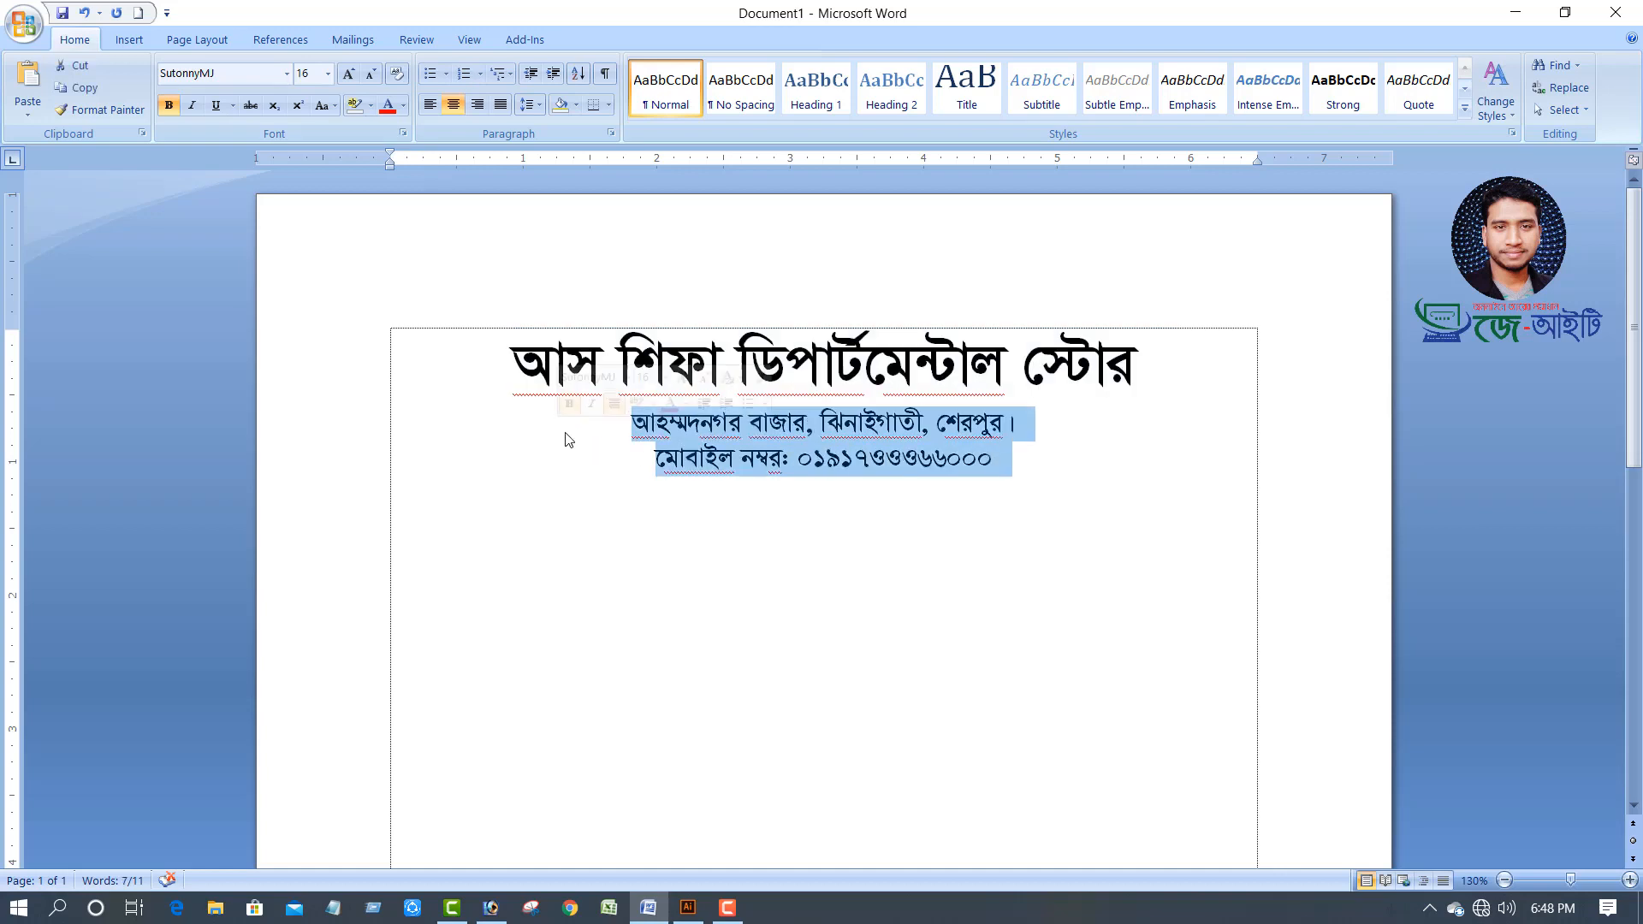
key(ctrl+bracketright)
key(ctrl+bracketright)
click(1014, 467)
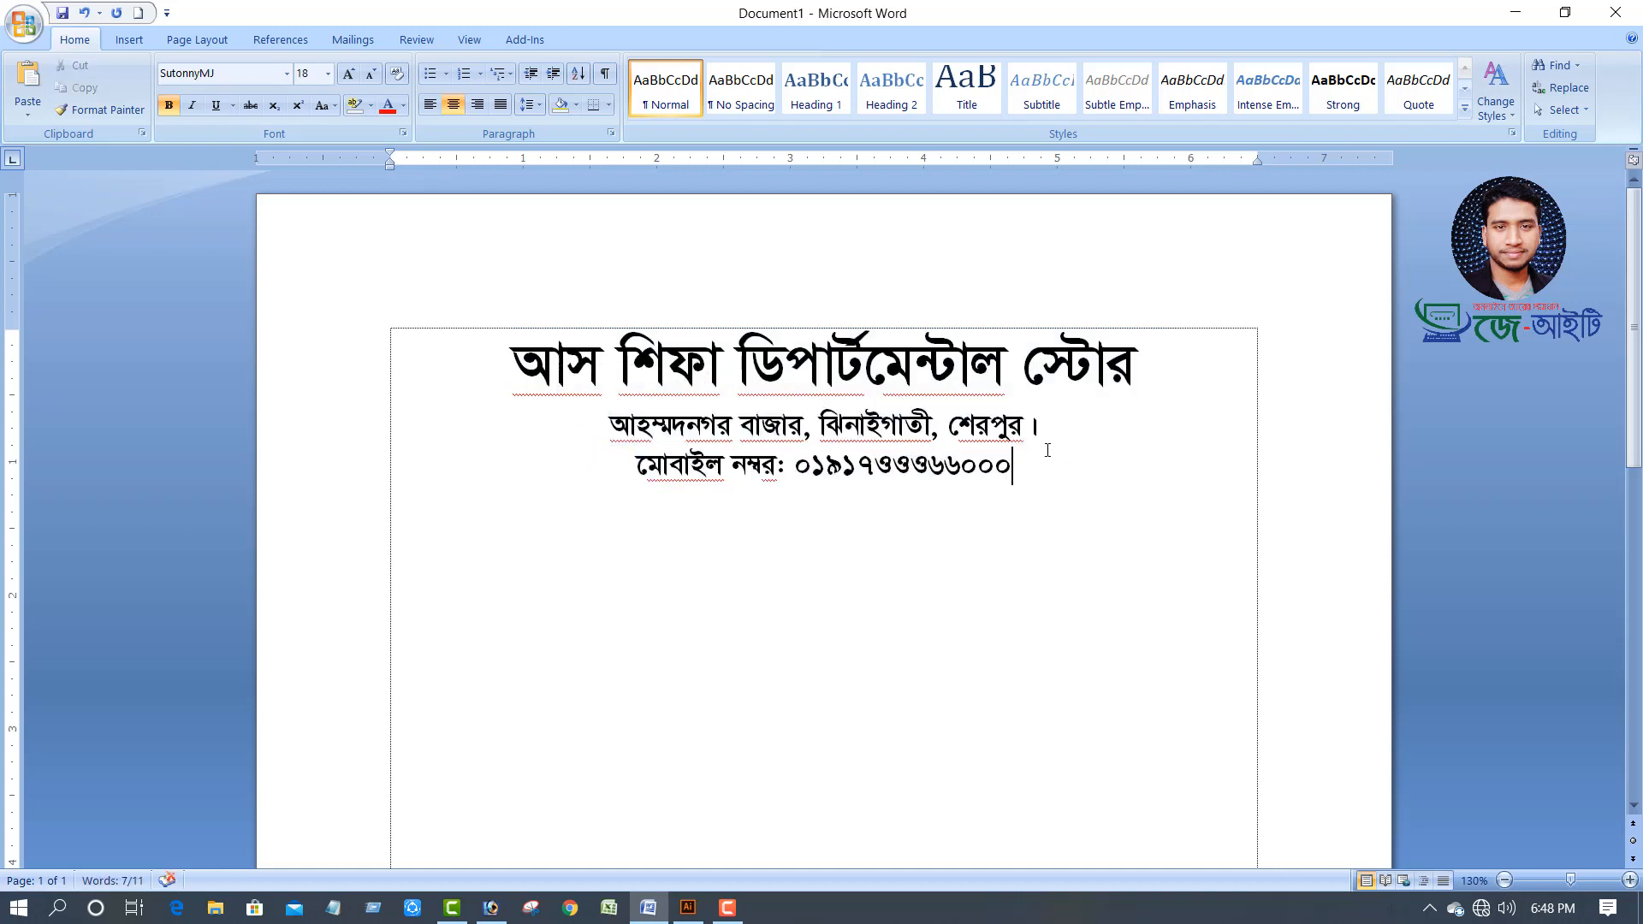
scroll(1087, 487, down, 1)
scroll(928, 447, up, 1)
Set the paper size to A4
click(196, 40)
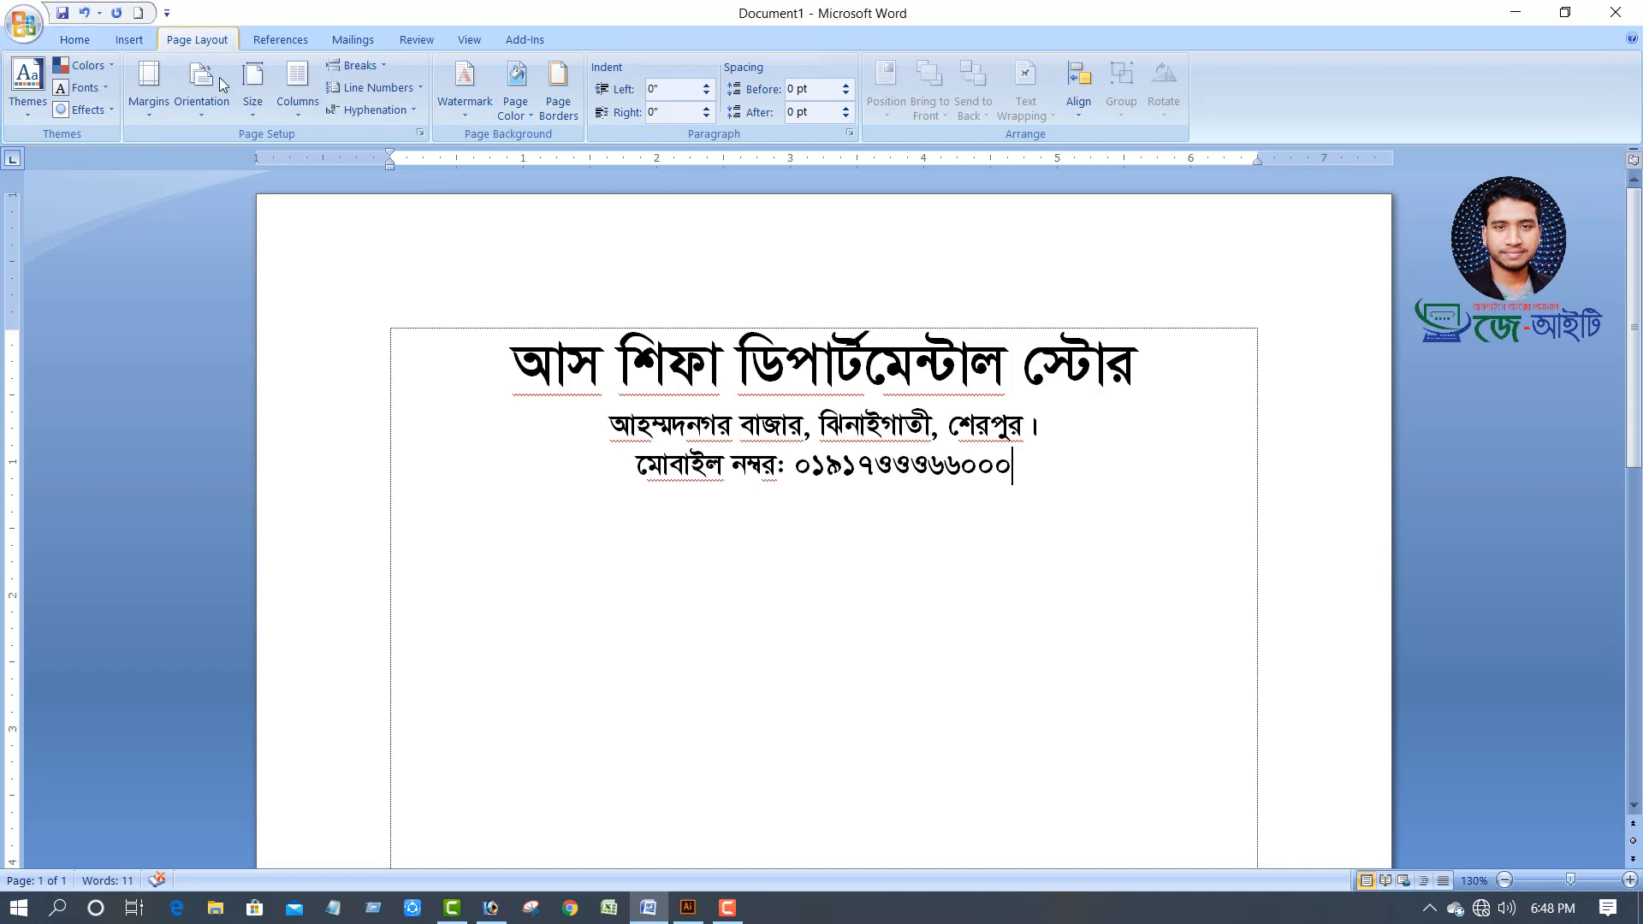
click(252, 90)
scroll(317, 171, up, 1)
click(317, 146)
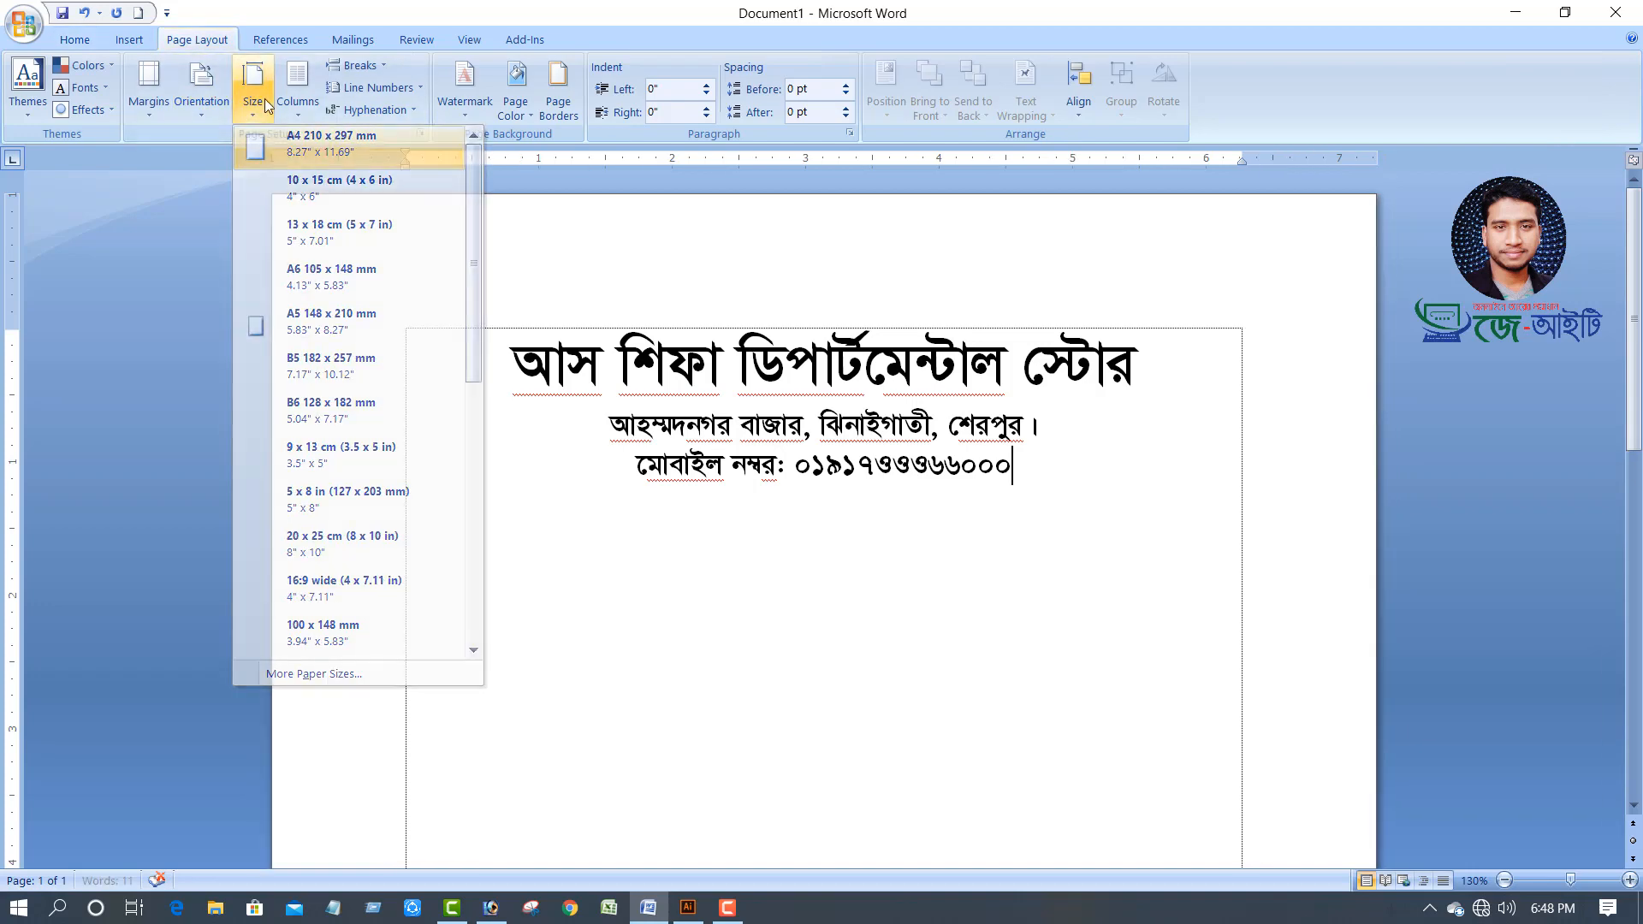
Set a 0.6-inch top margin and insert an empty line above the shop name
click(149, 89)
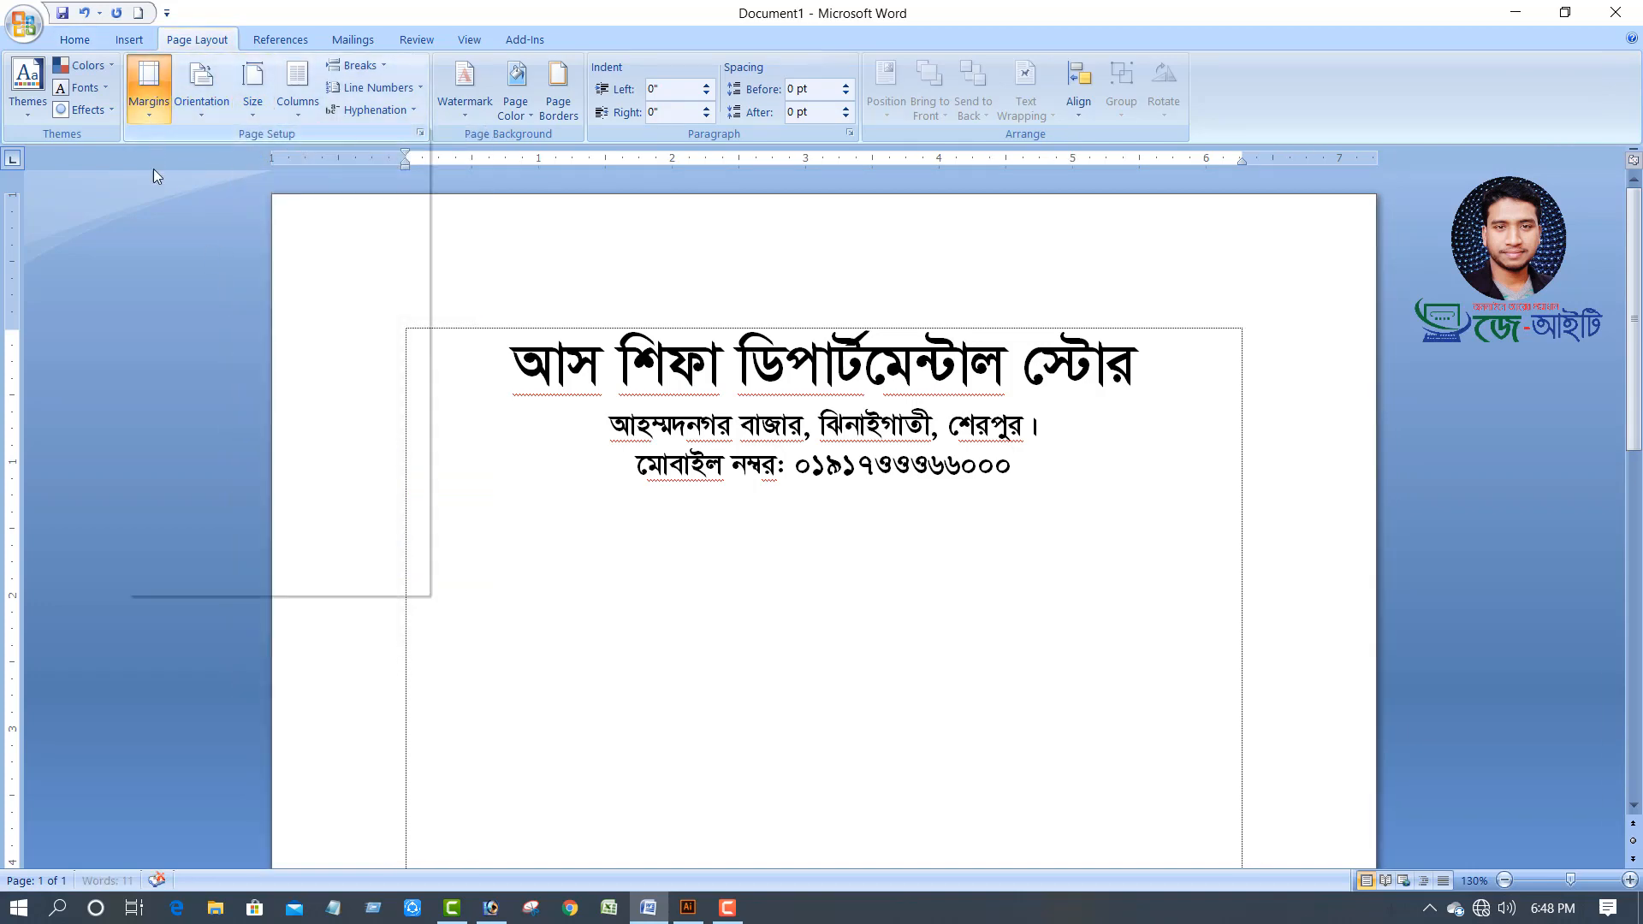
click(224, 584)
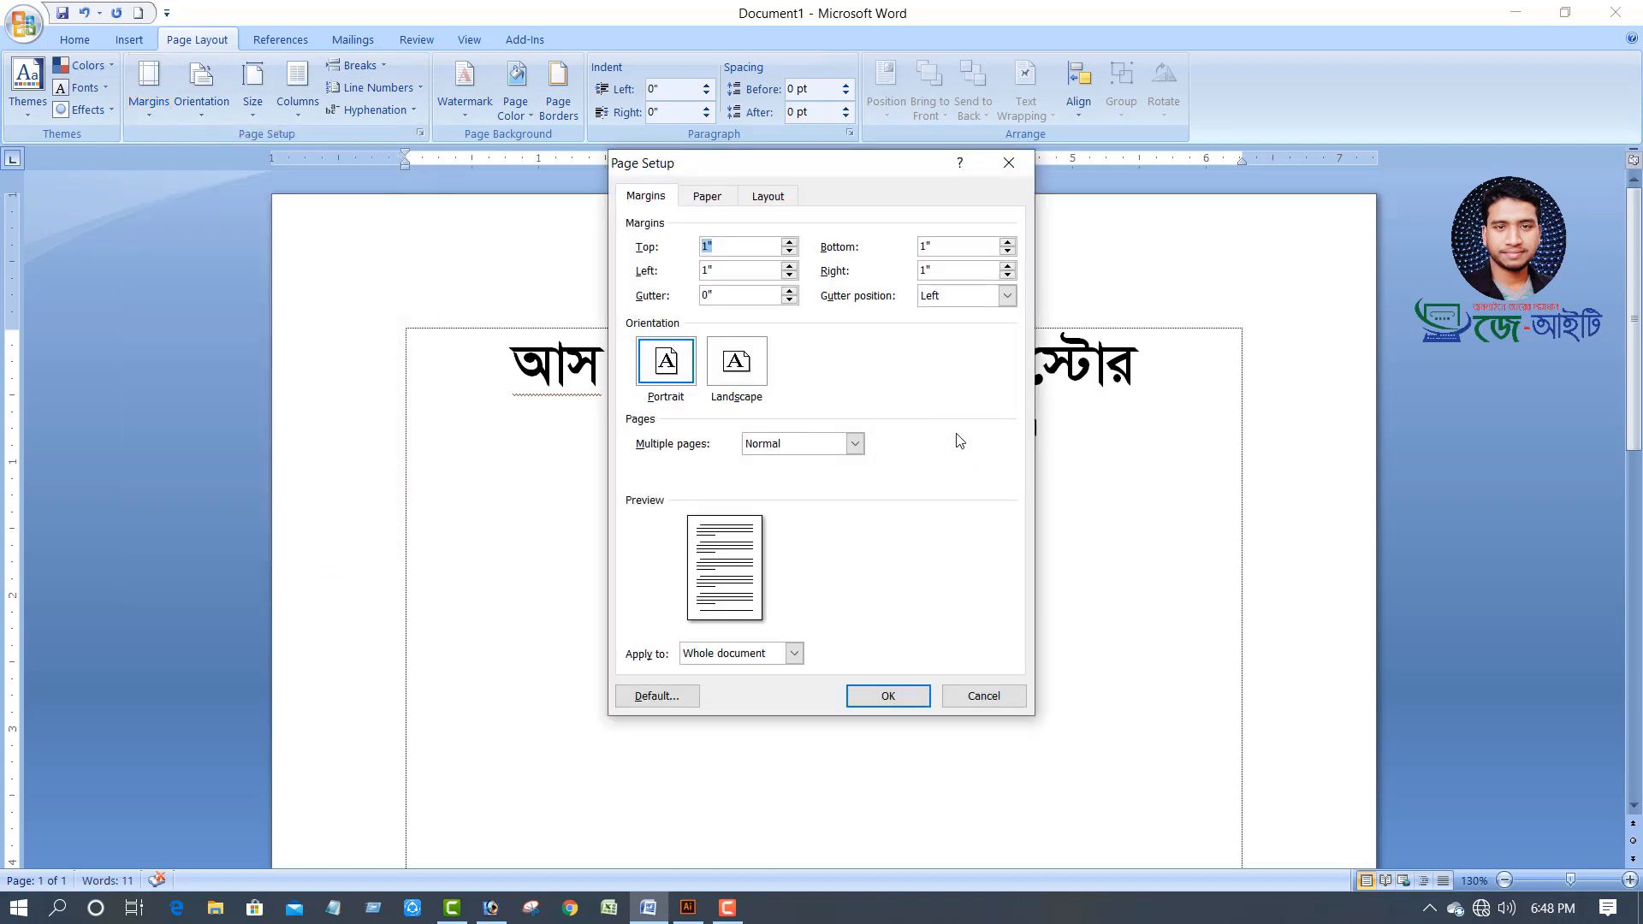
click(789, 252)
click(789, 251)
click(789, 252)
click(789, 252)
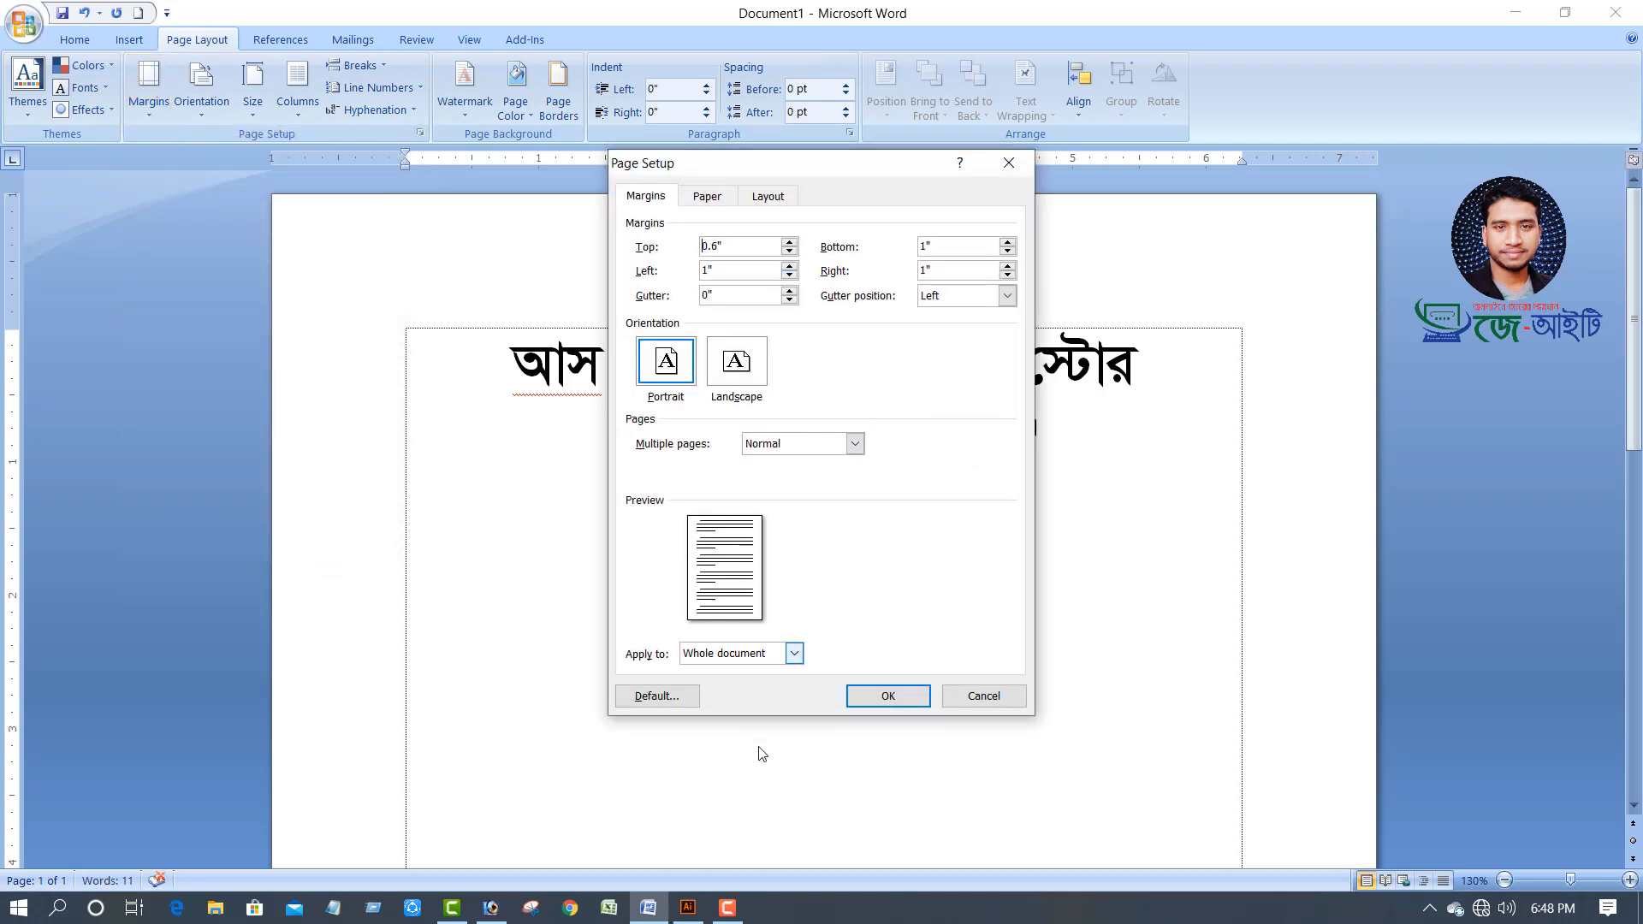
click(887, 697)
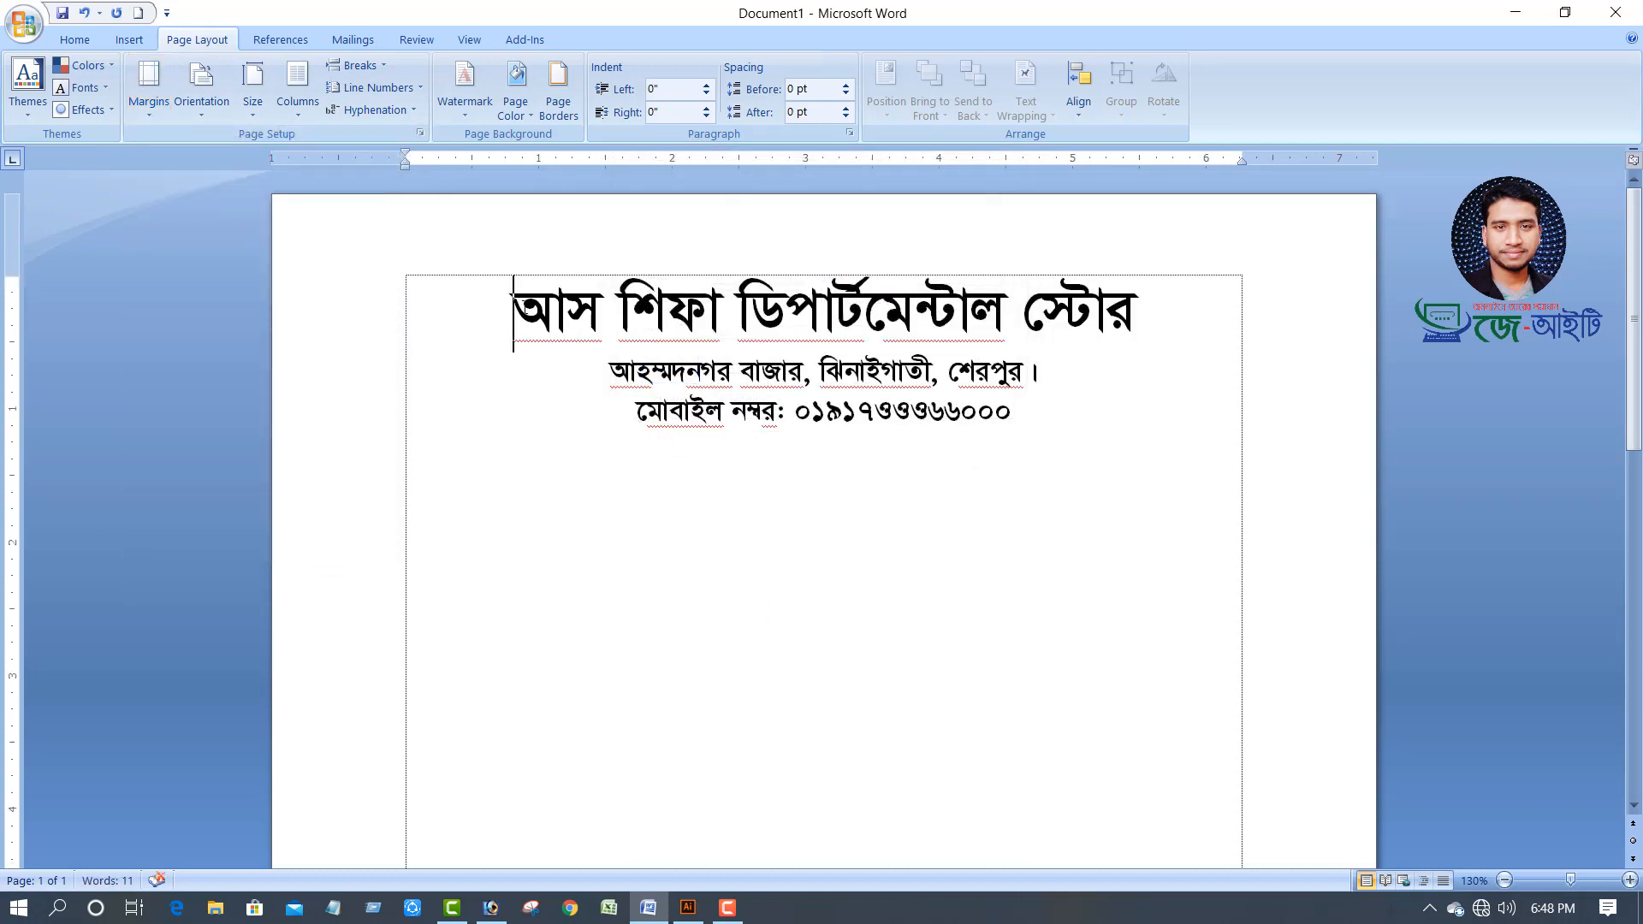
key(Return)
click(654, 295)
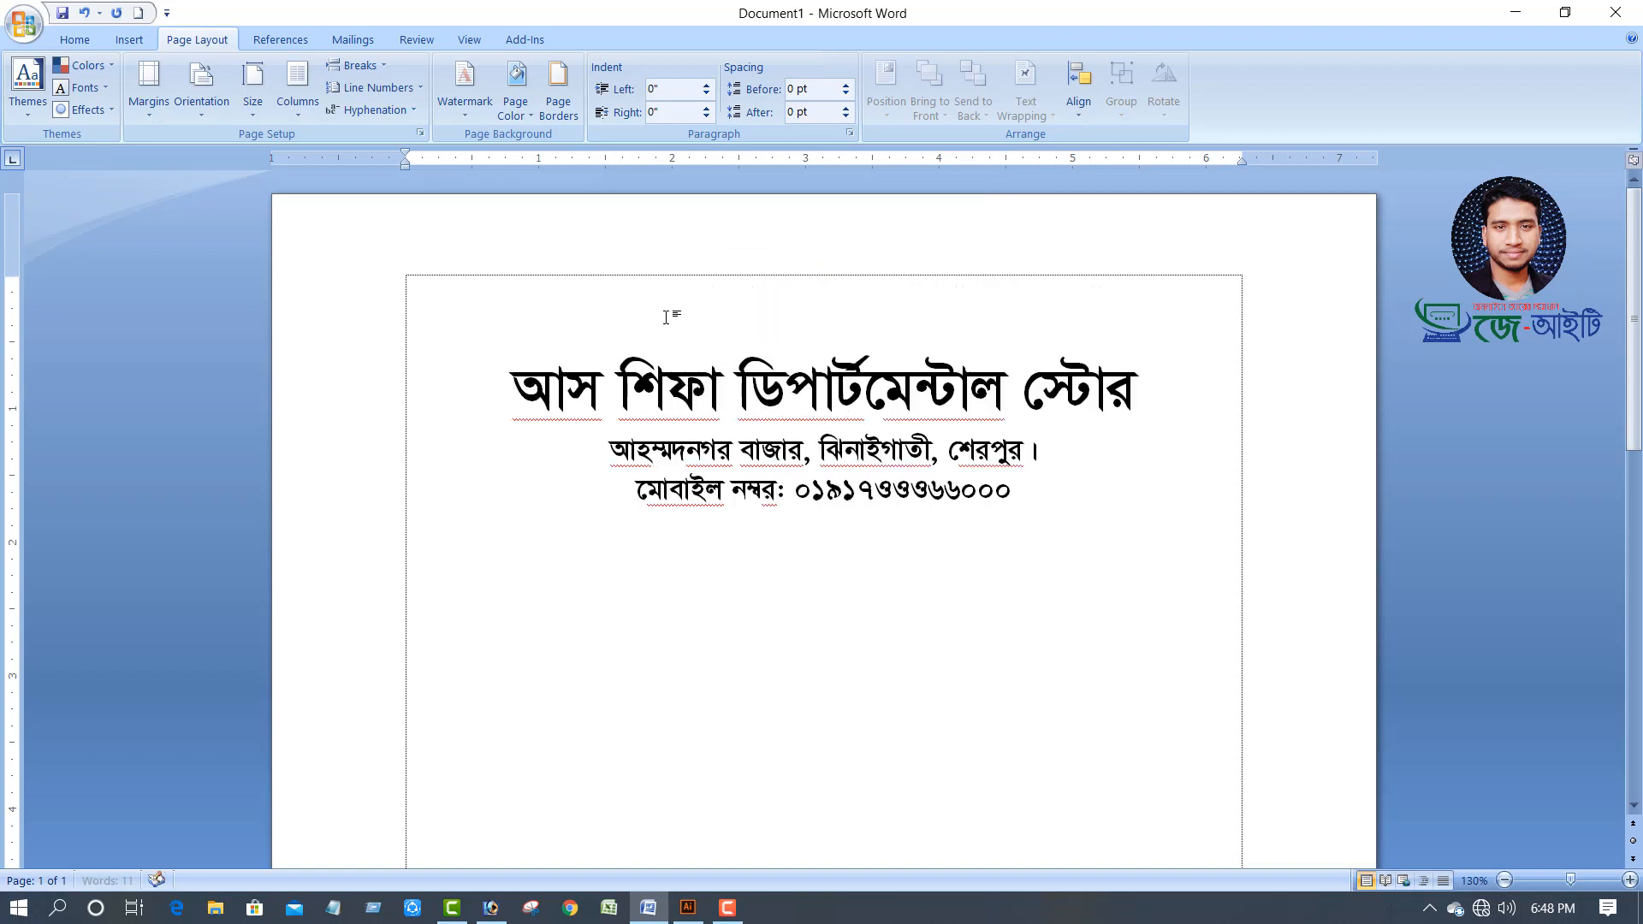
Shrink the empty top line to 18 pt and type 'বিসমিল্লাহির রাহমানির রাহিম'
click(74, 40)
click(373, 75)
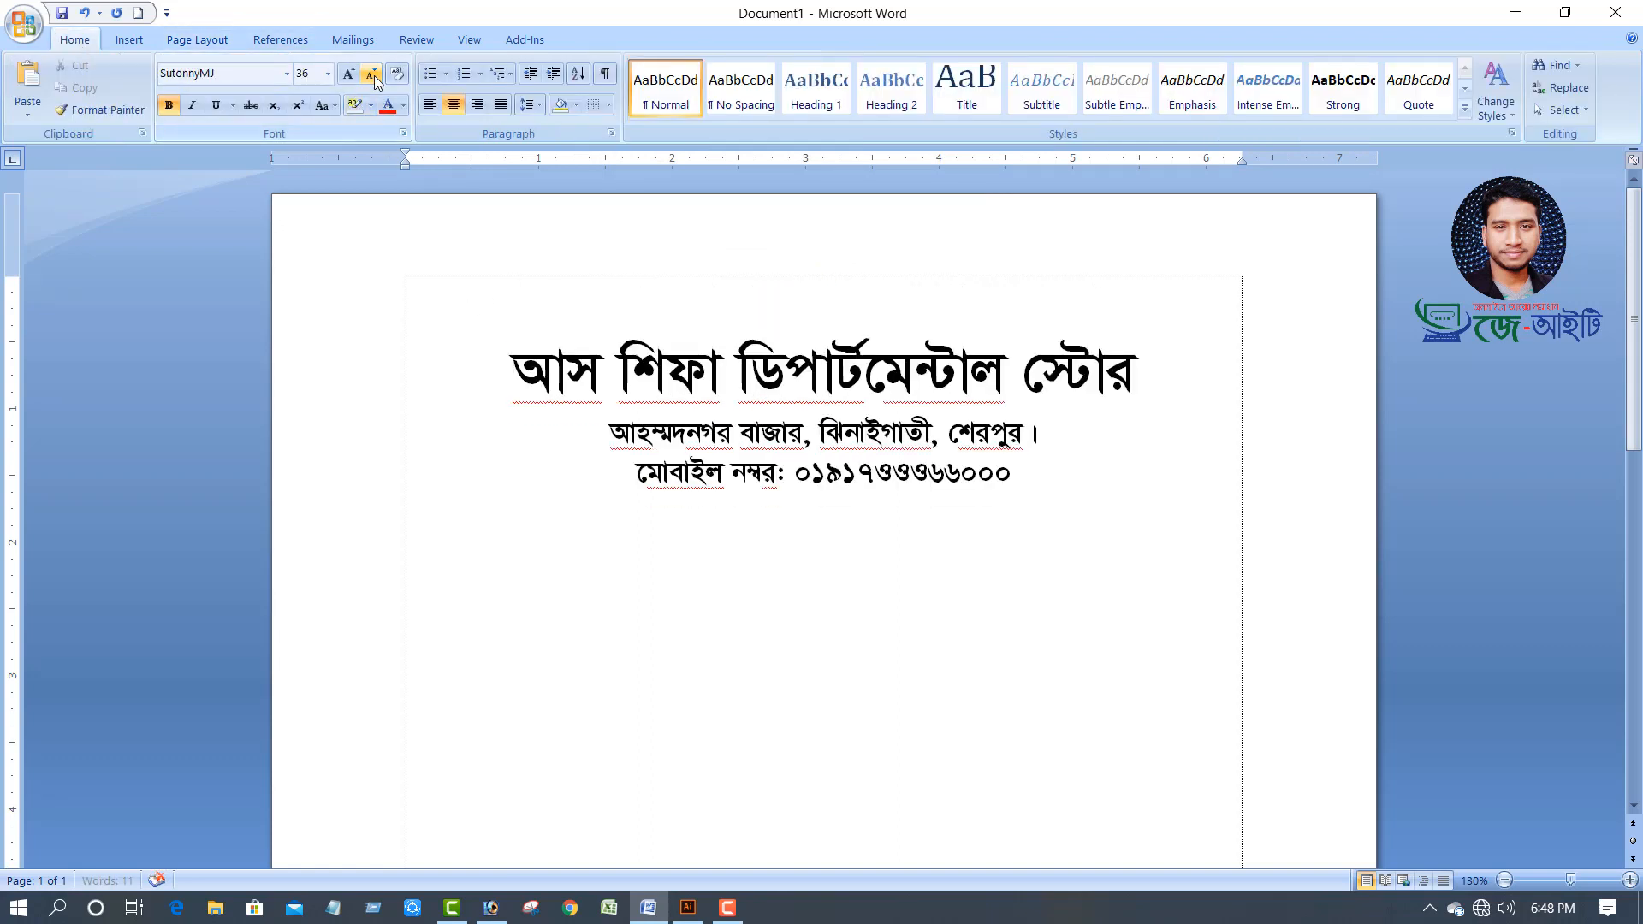
click(372, 75)
click(372, 76)
click(372, 76)
click(372, 76)
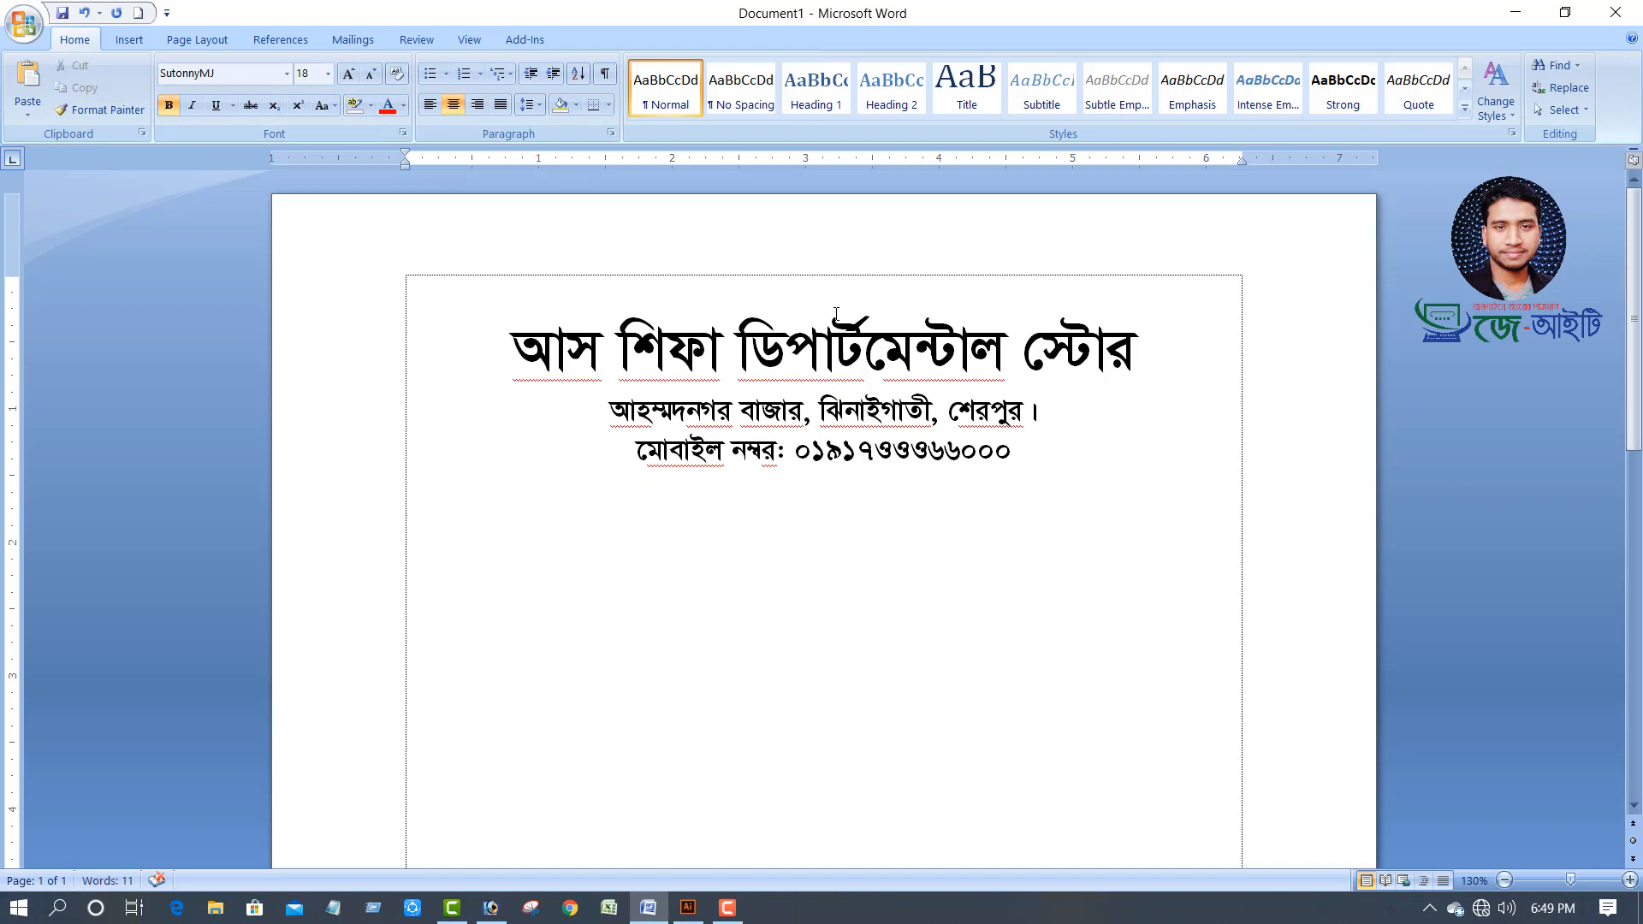
text(বিস)
text(মিল্ল)
text(াহির র)
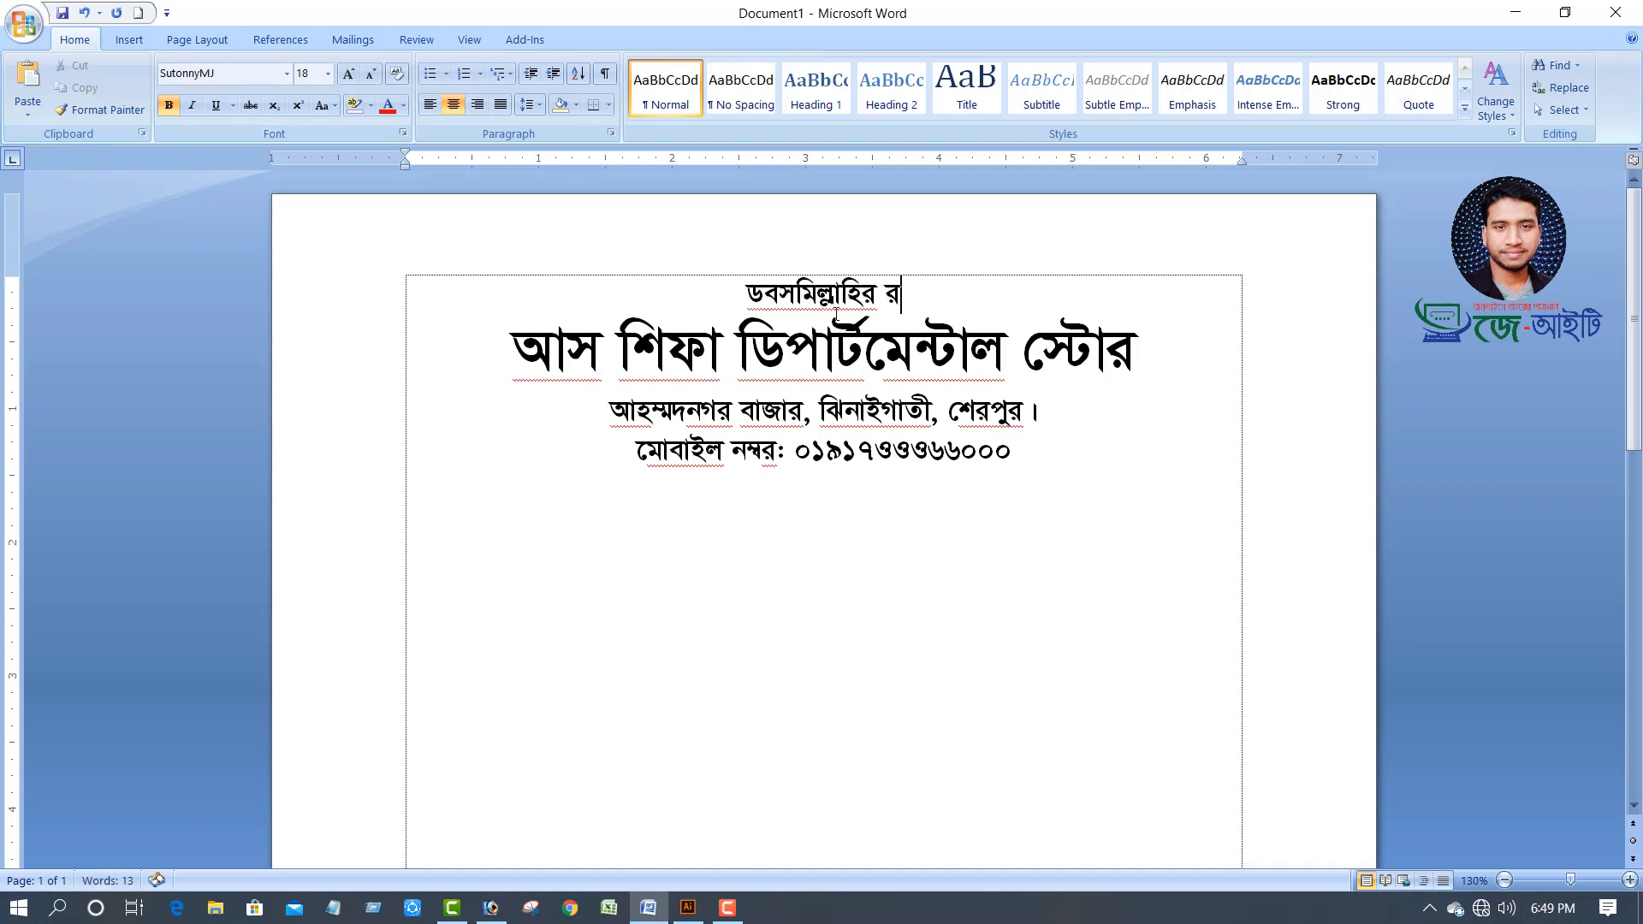
text(াহমানির রাি)
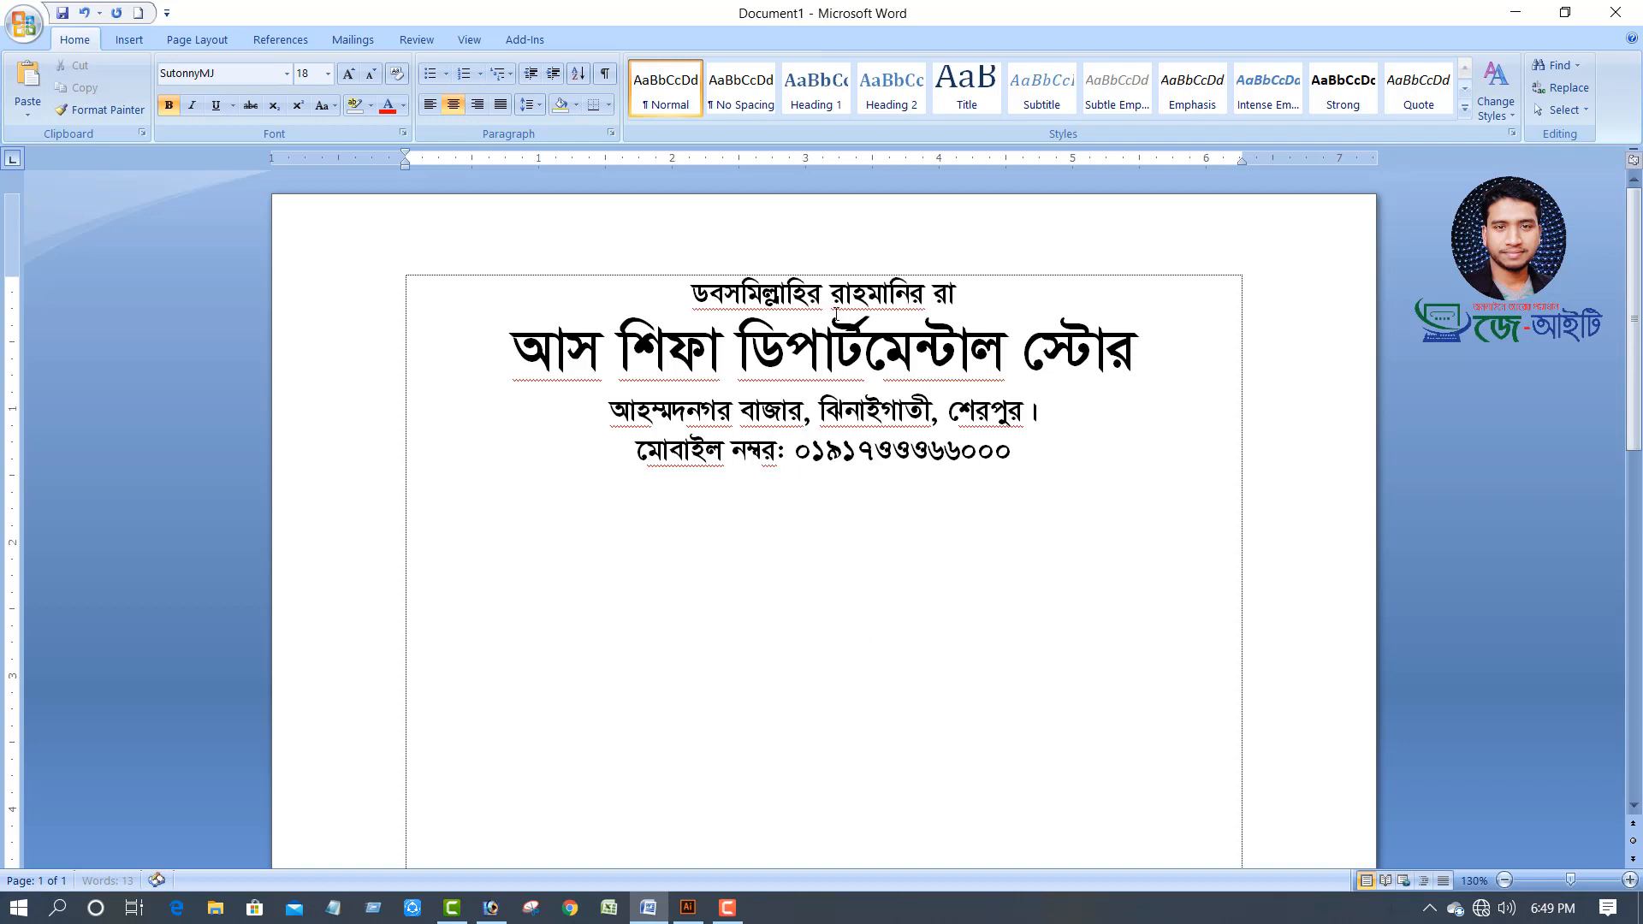
text(হম)
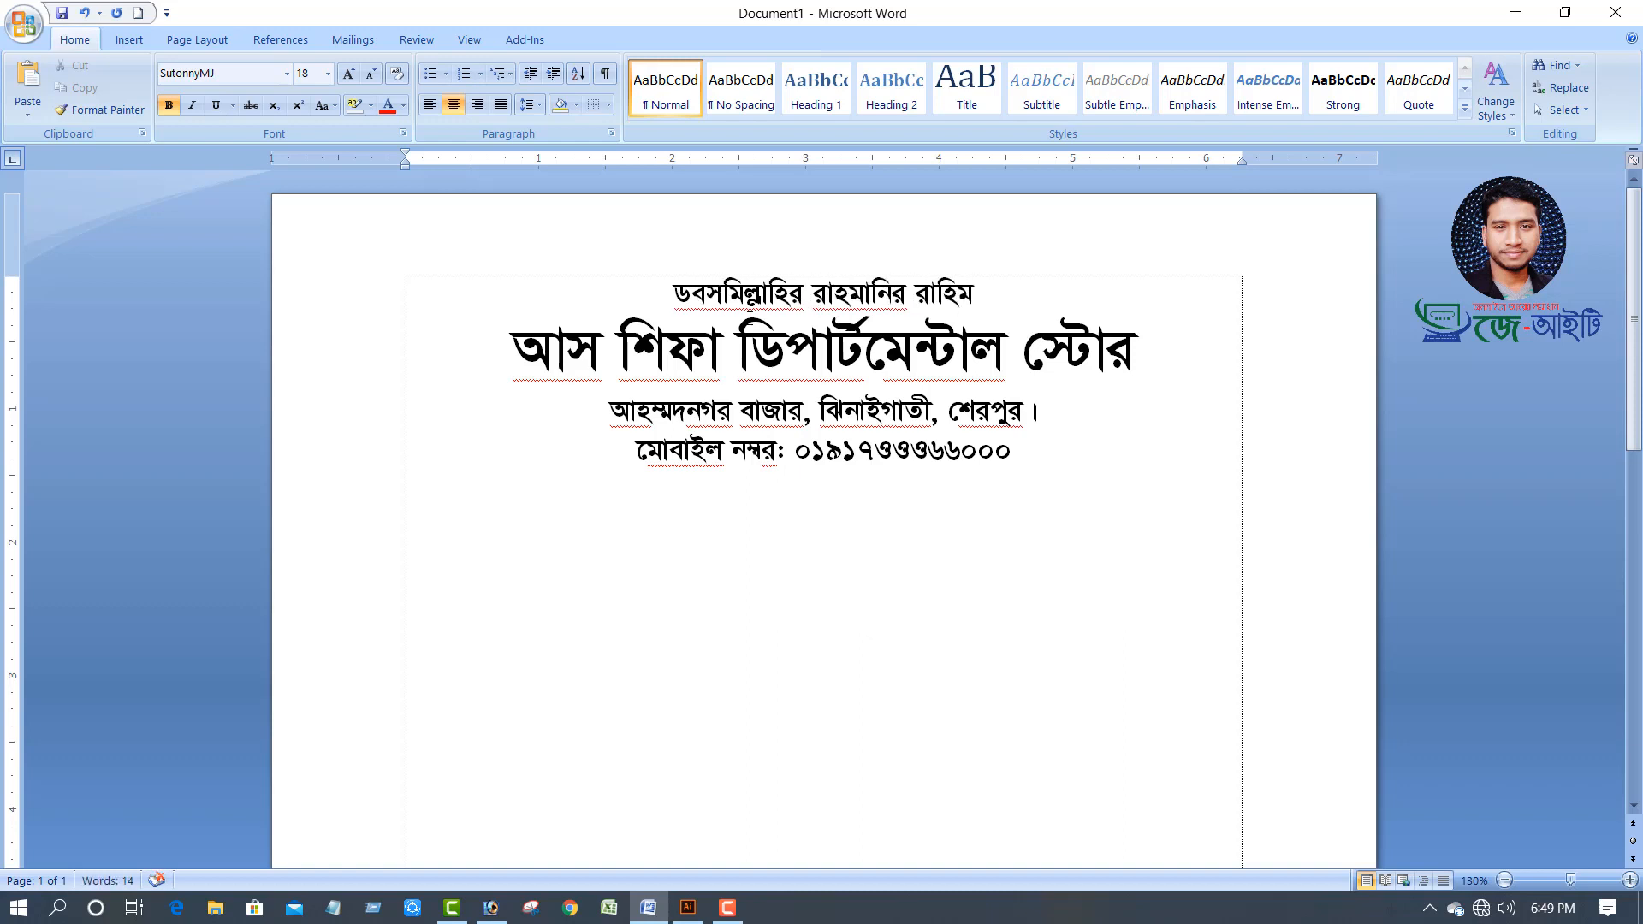
Correct the misspelled vowel sign in the Bismillah line
click(691, 297)
key(BackSpace)
text(ি)
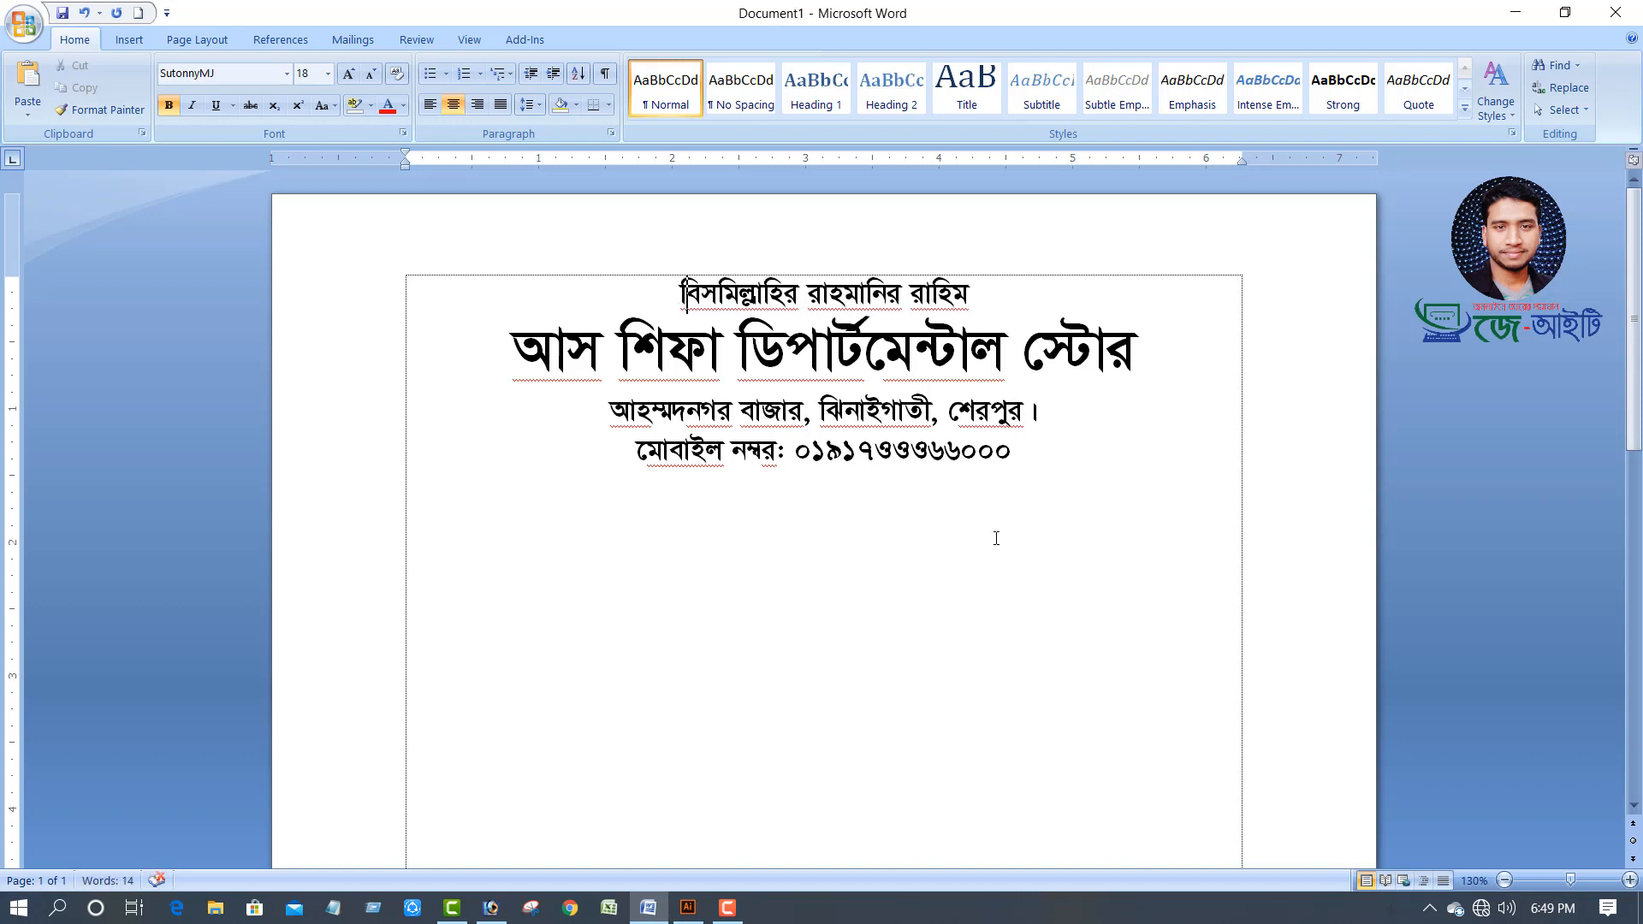
click(1030, 461)
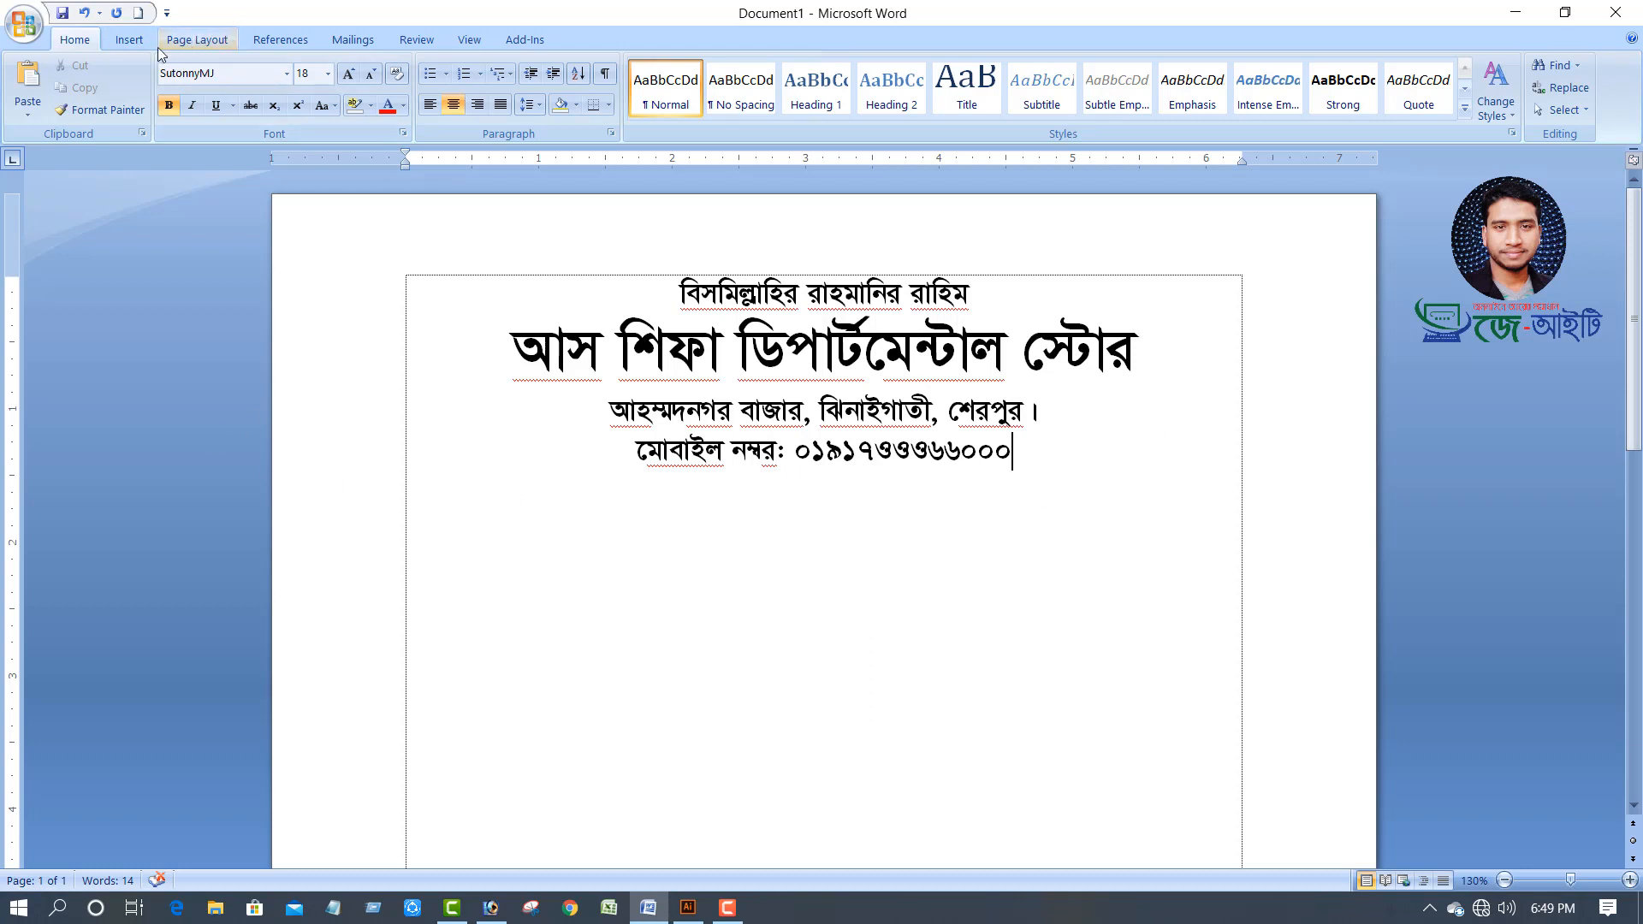
Draw a straight line shape across the page width below the mobile number line
click(130, 41)
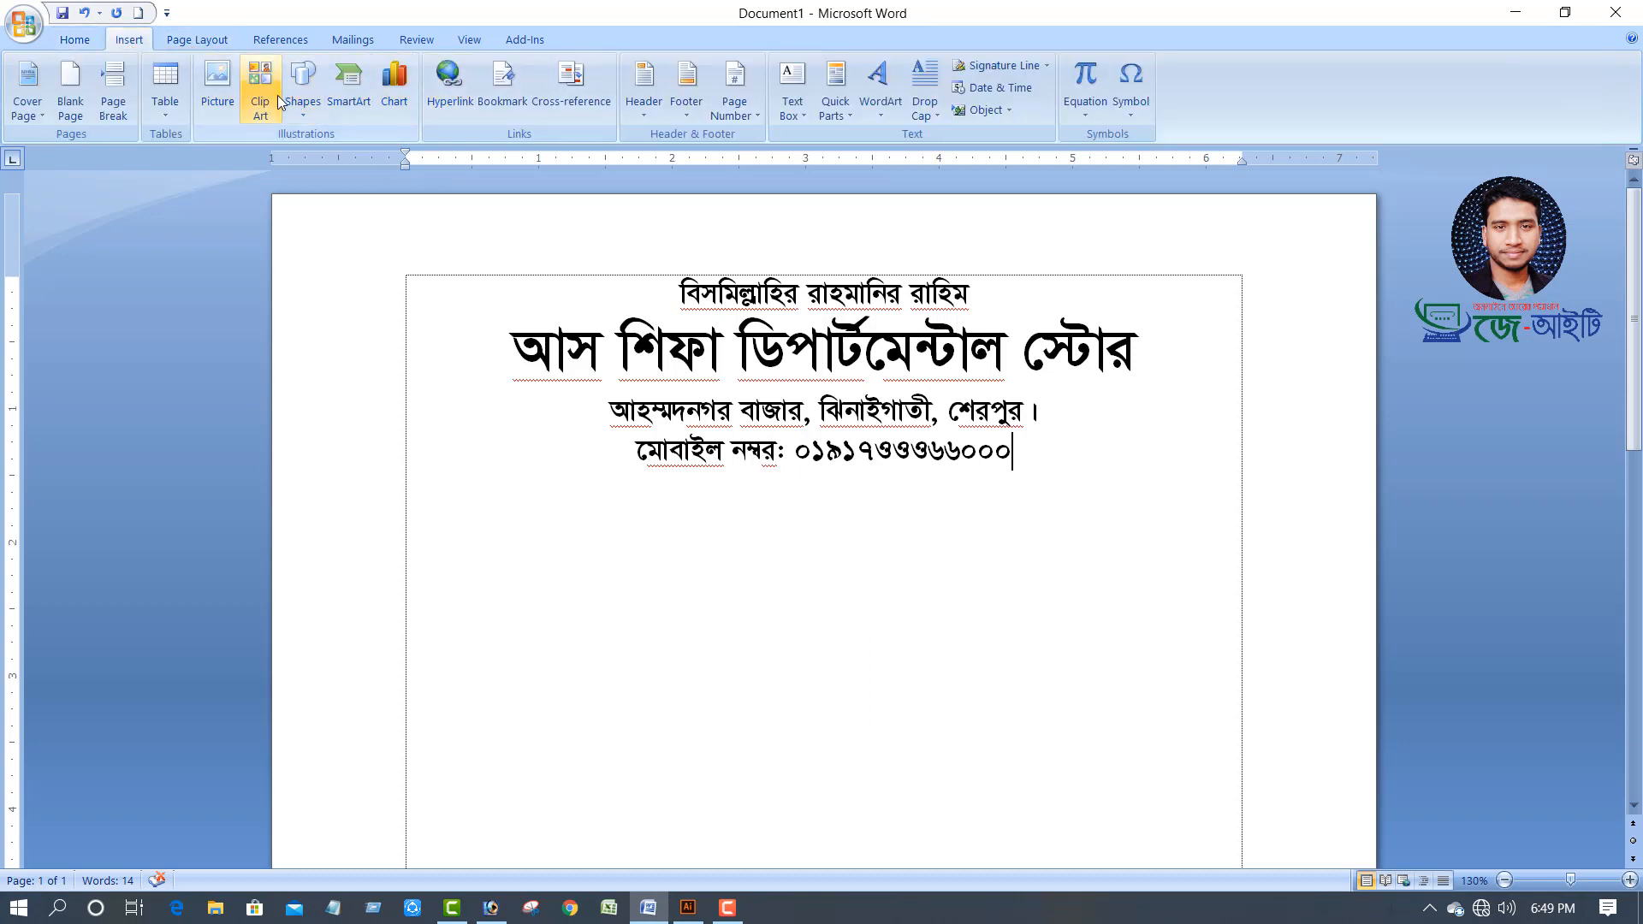
click(303, 85)
click(315, 156)
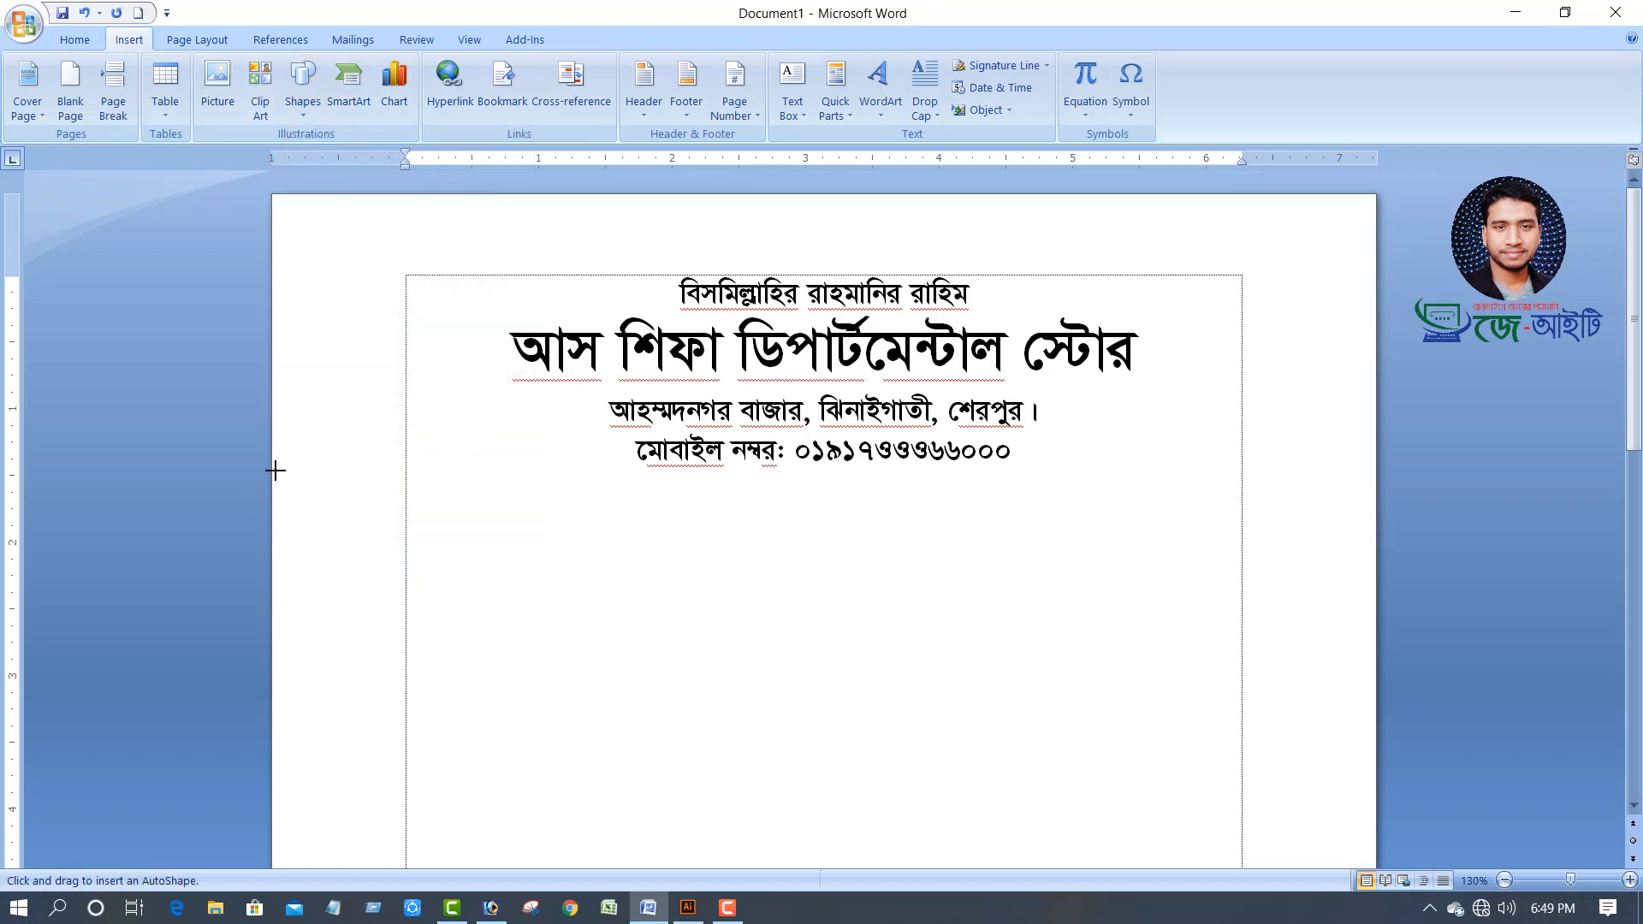
mouse_move(276, 470)
mouse_down()
mouse_move(886, 488)
mouse_move(1382, 444)
mouse_up()
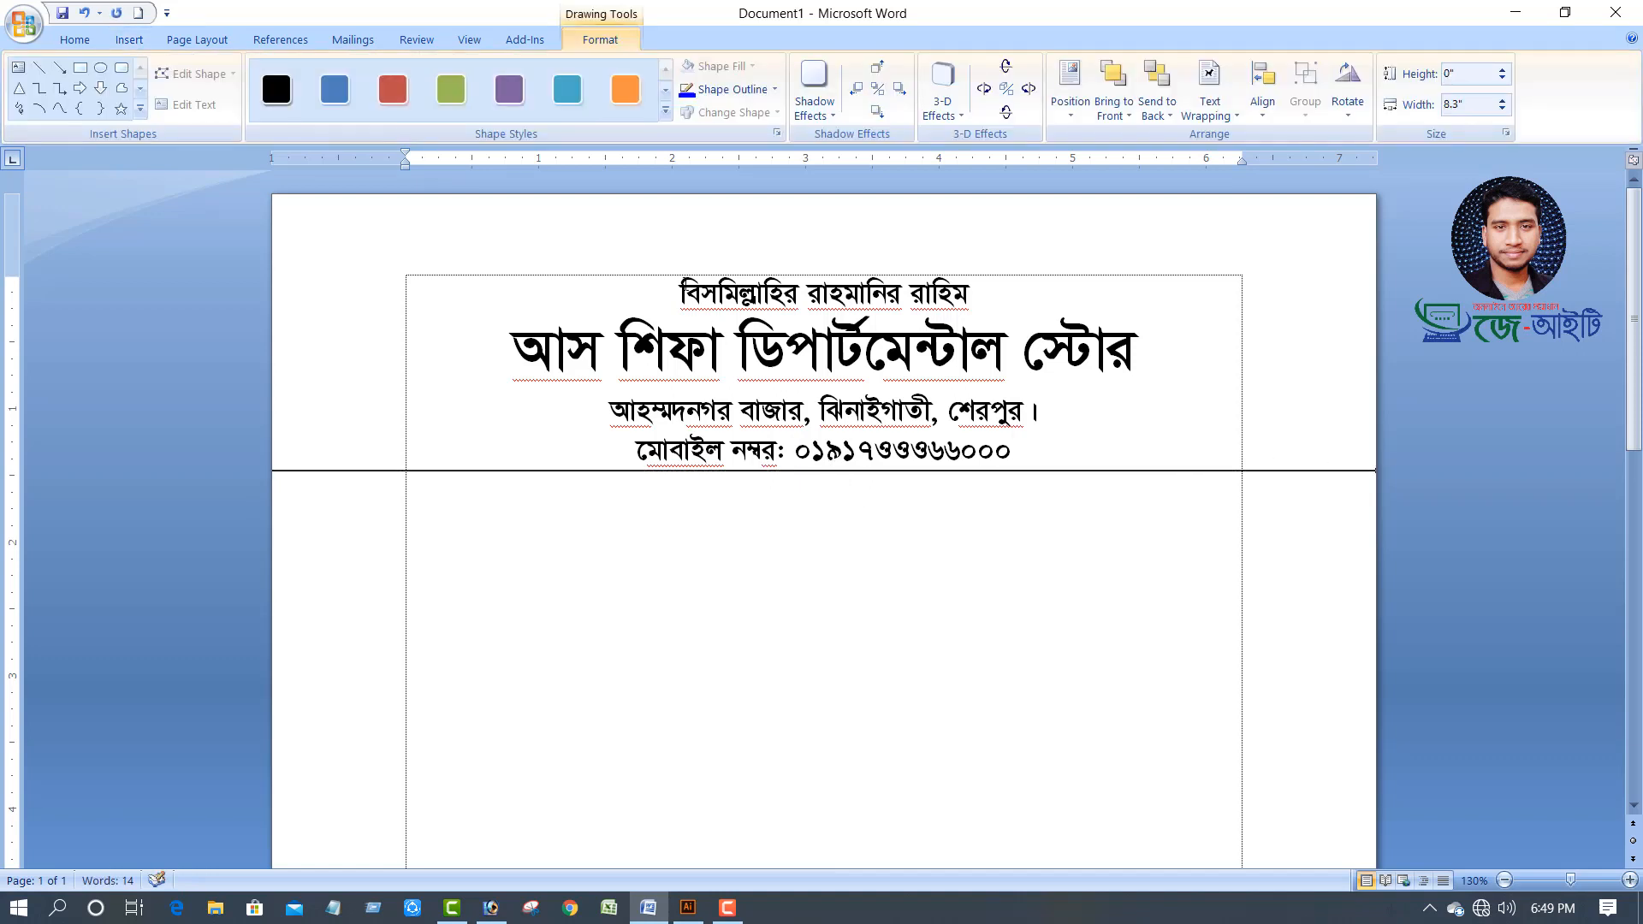
mouse_move(680, 290)
mouse_down()
mouse_move(1138, 359)
mouse_move(1033, 454)
mouse_up()
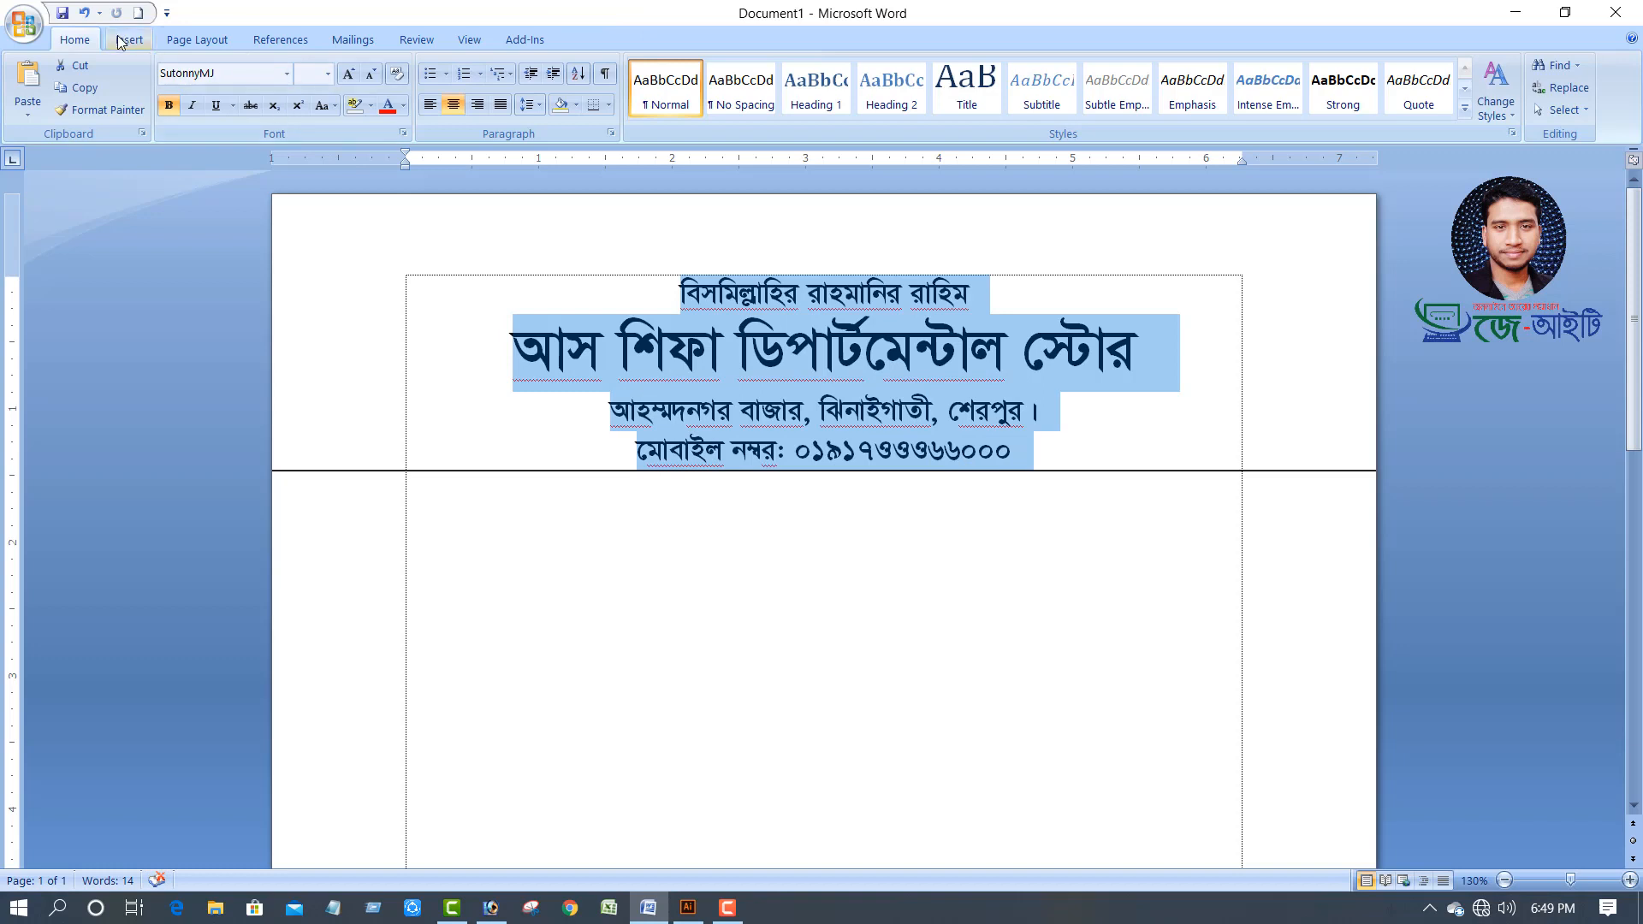
Color all the header text purple
click(403, 106)
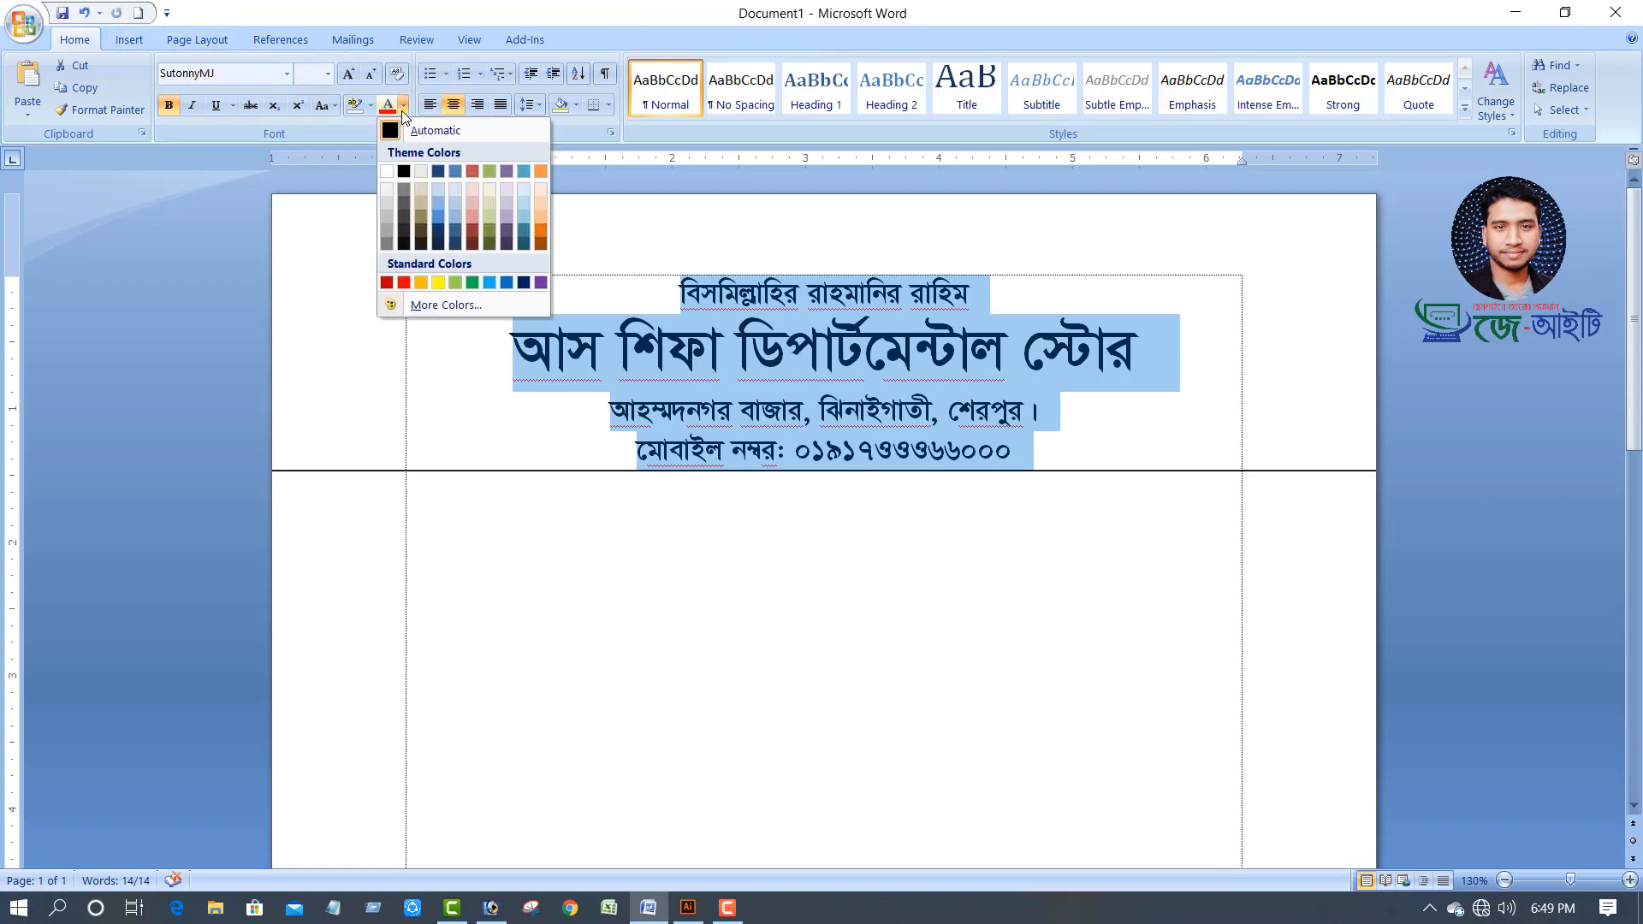
click(541, 282)
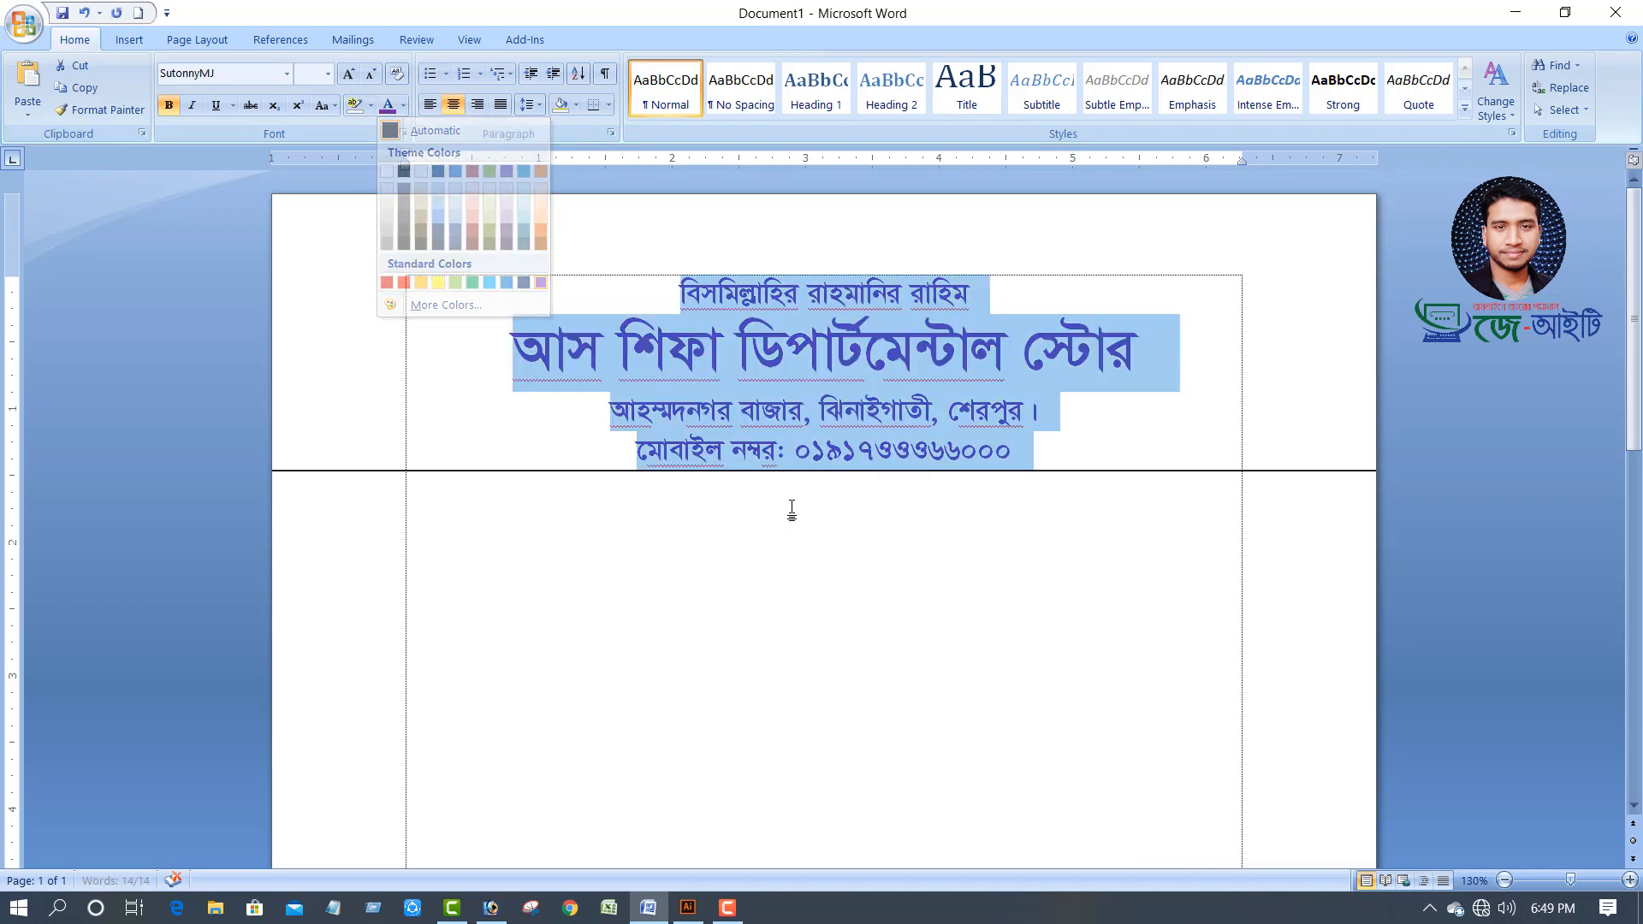
click(1064, 499)
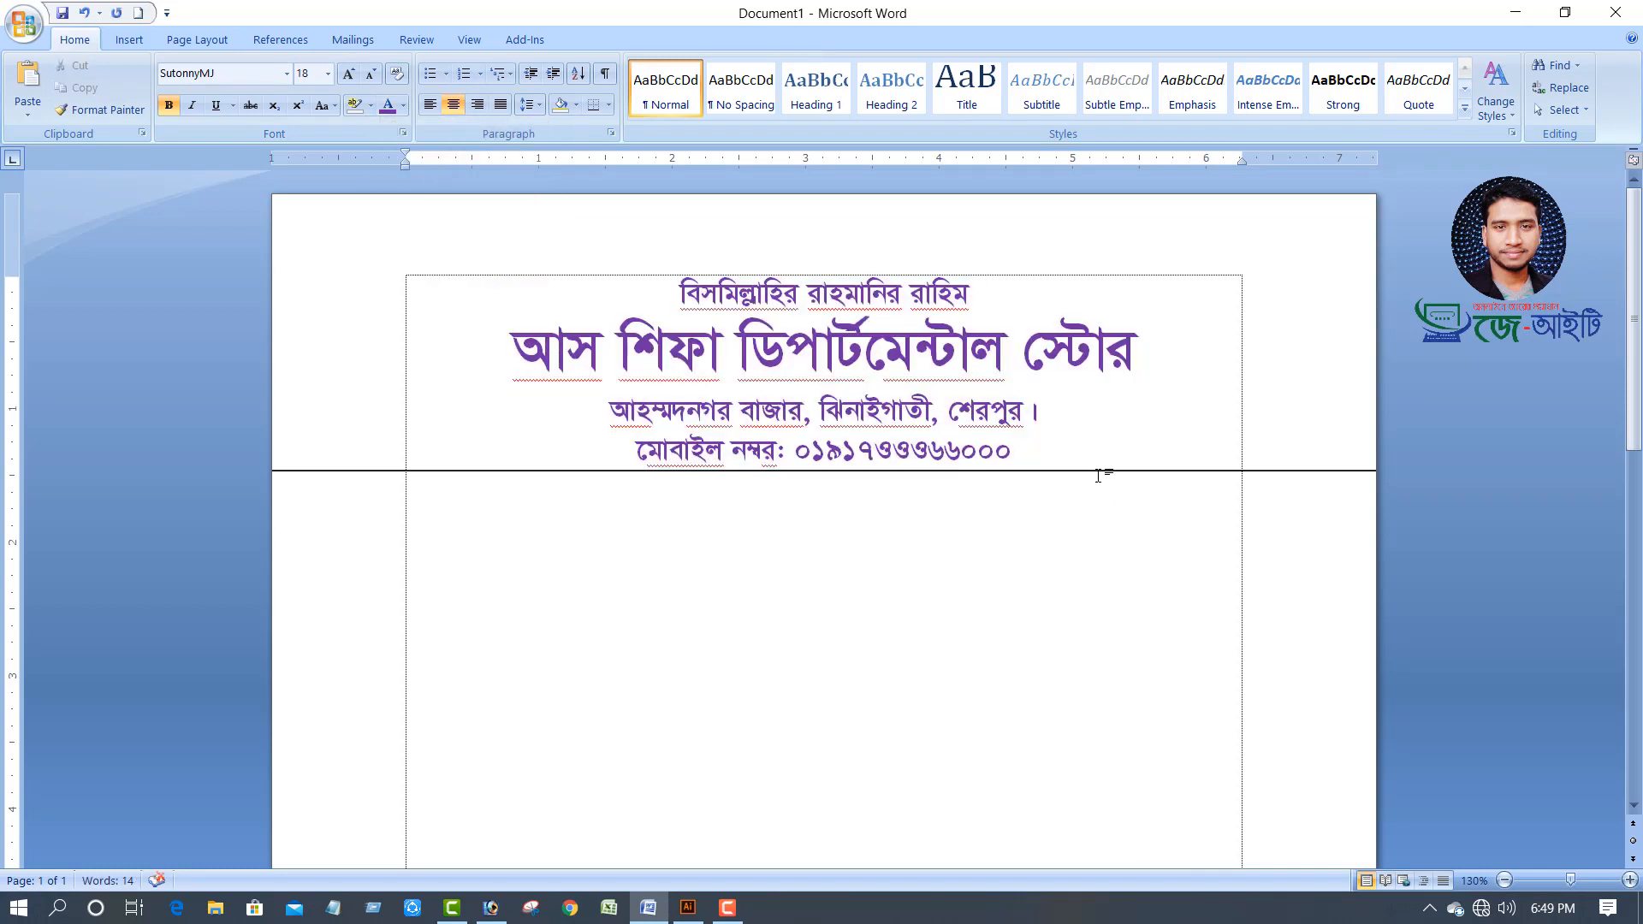
Make the rule purple in Format AutoShape and duplicate it below for a double rule
click(1099, 470)
right_click(1099, 470)
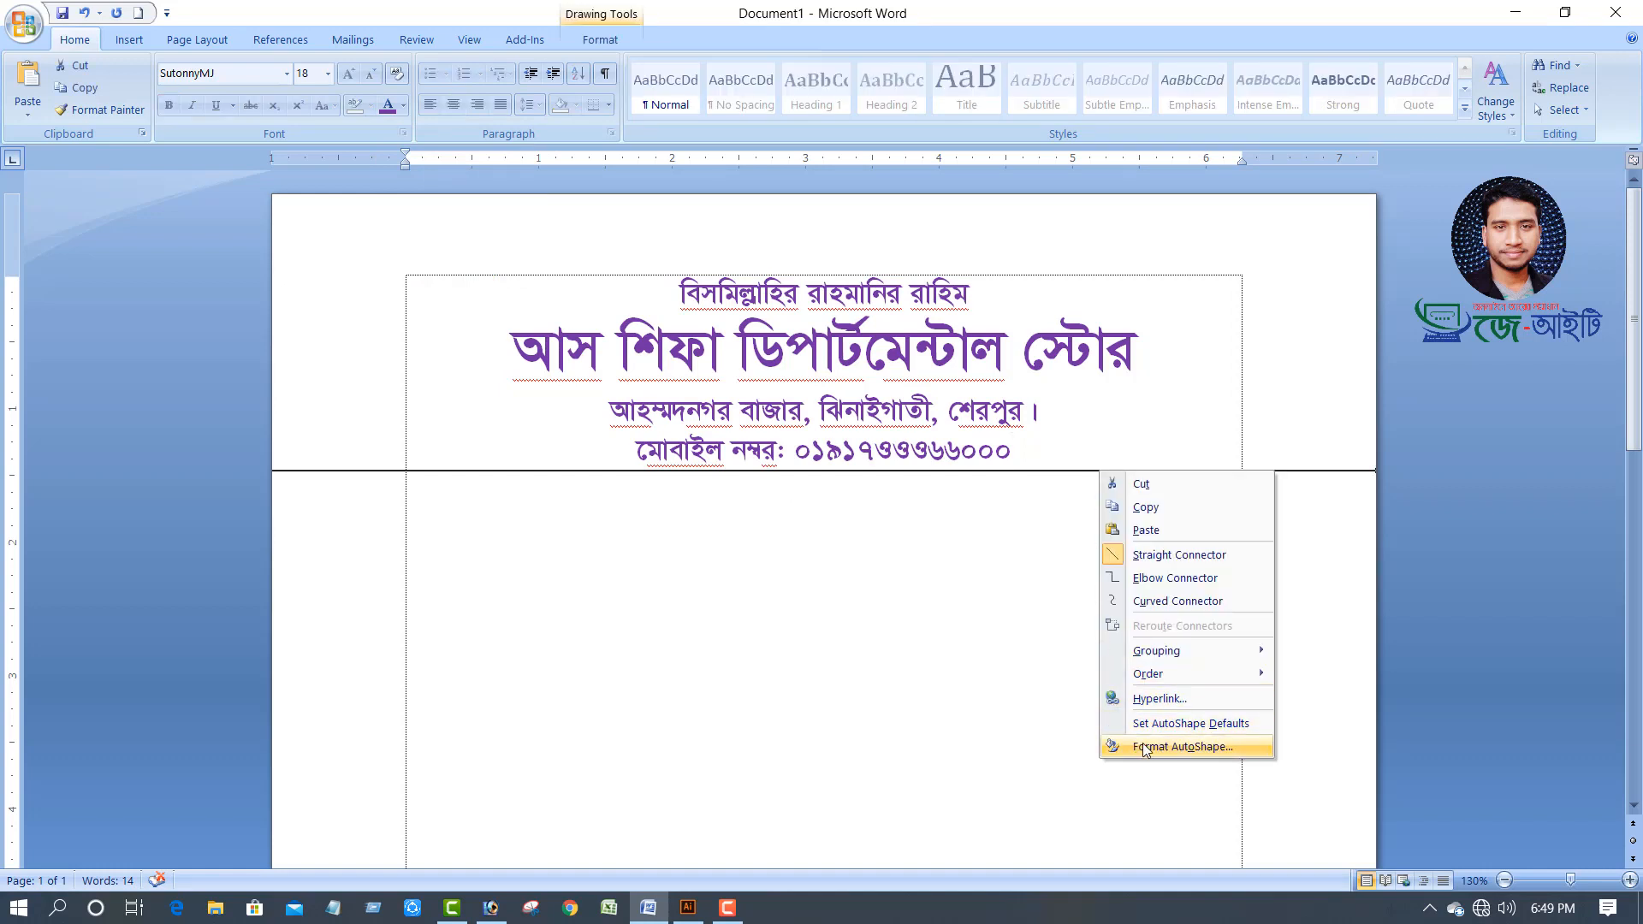
click(1193, 749)
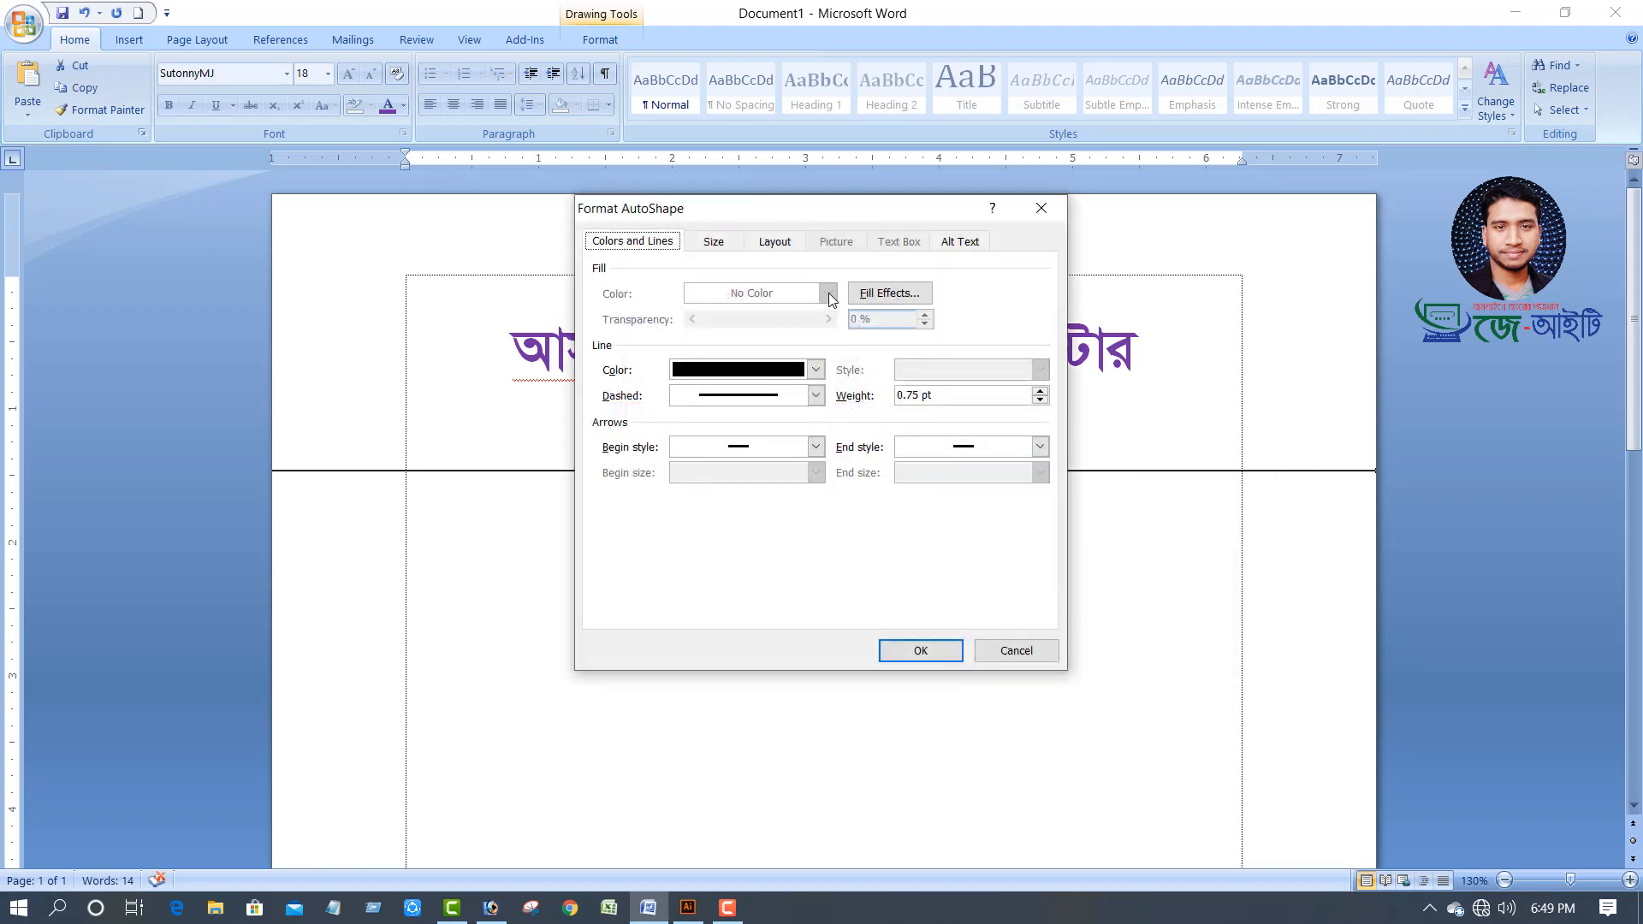
click(816, 371)
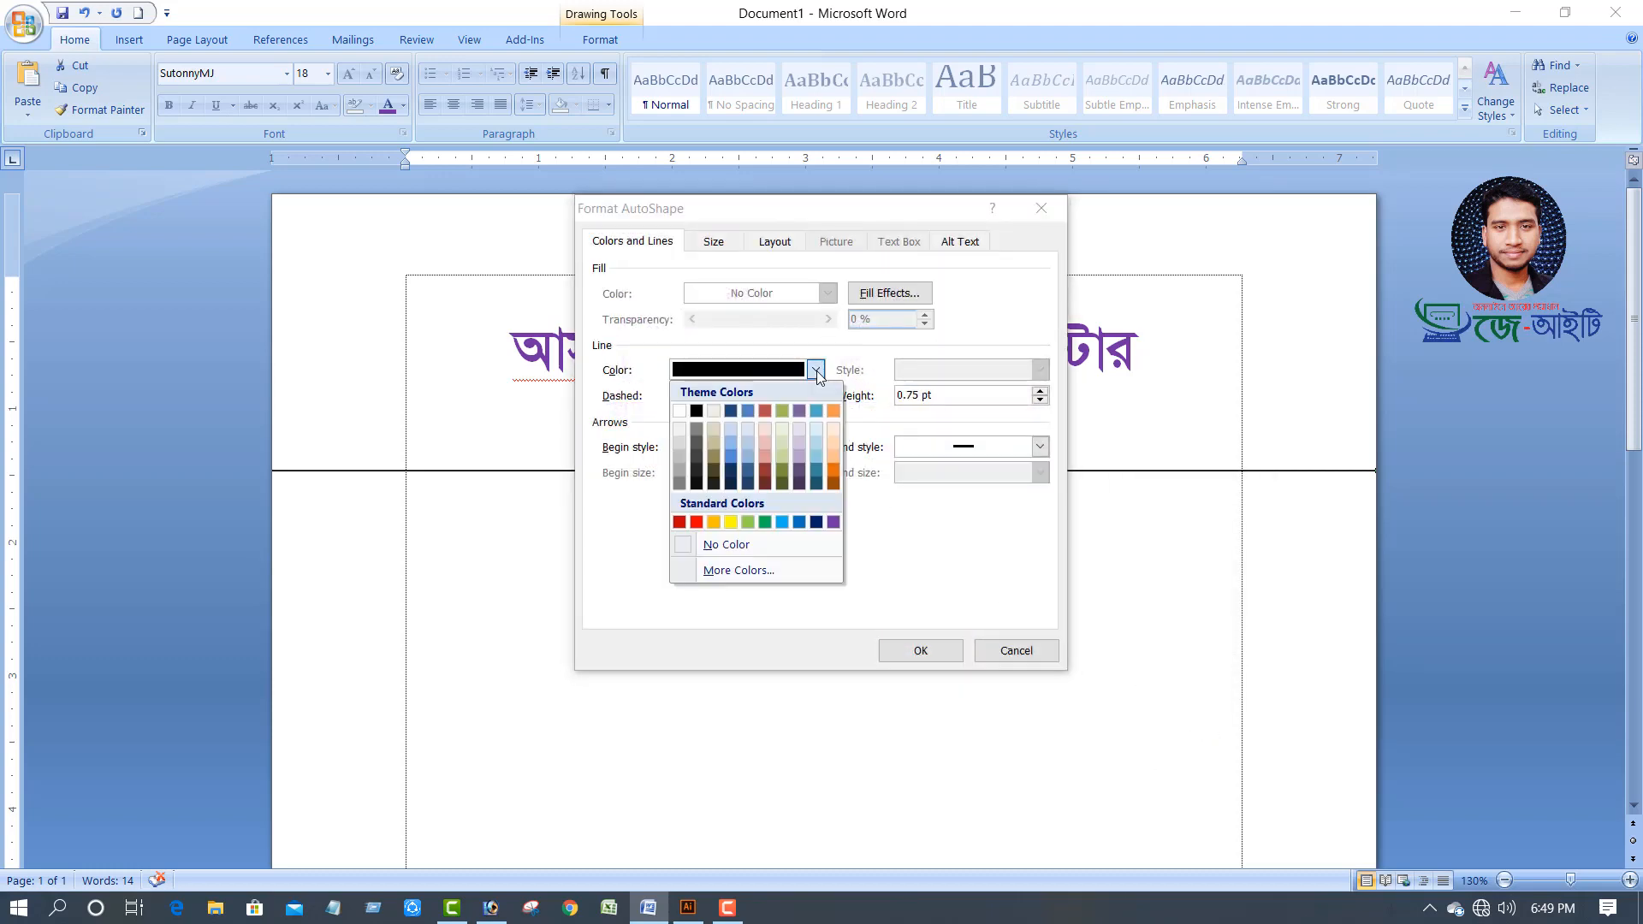
click(832, 522)
click(926, 655)
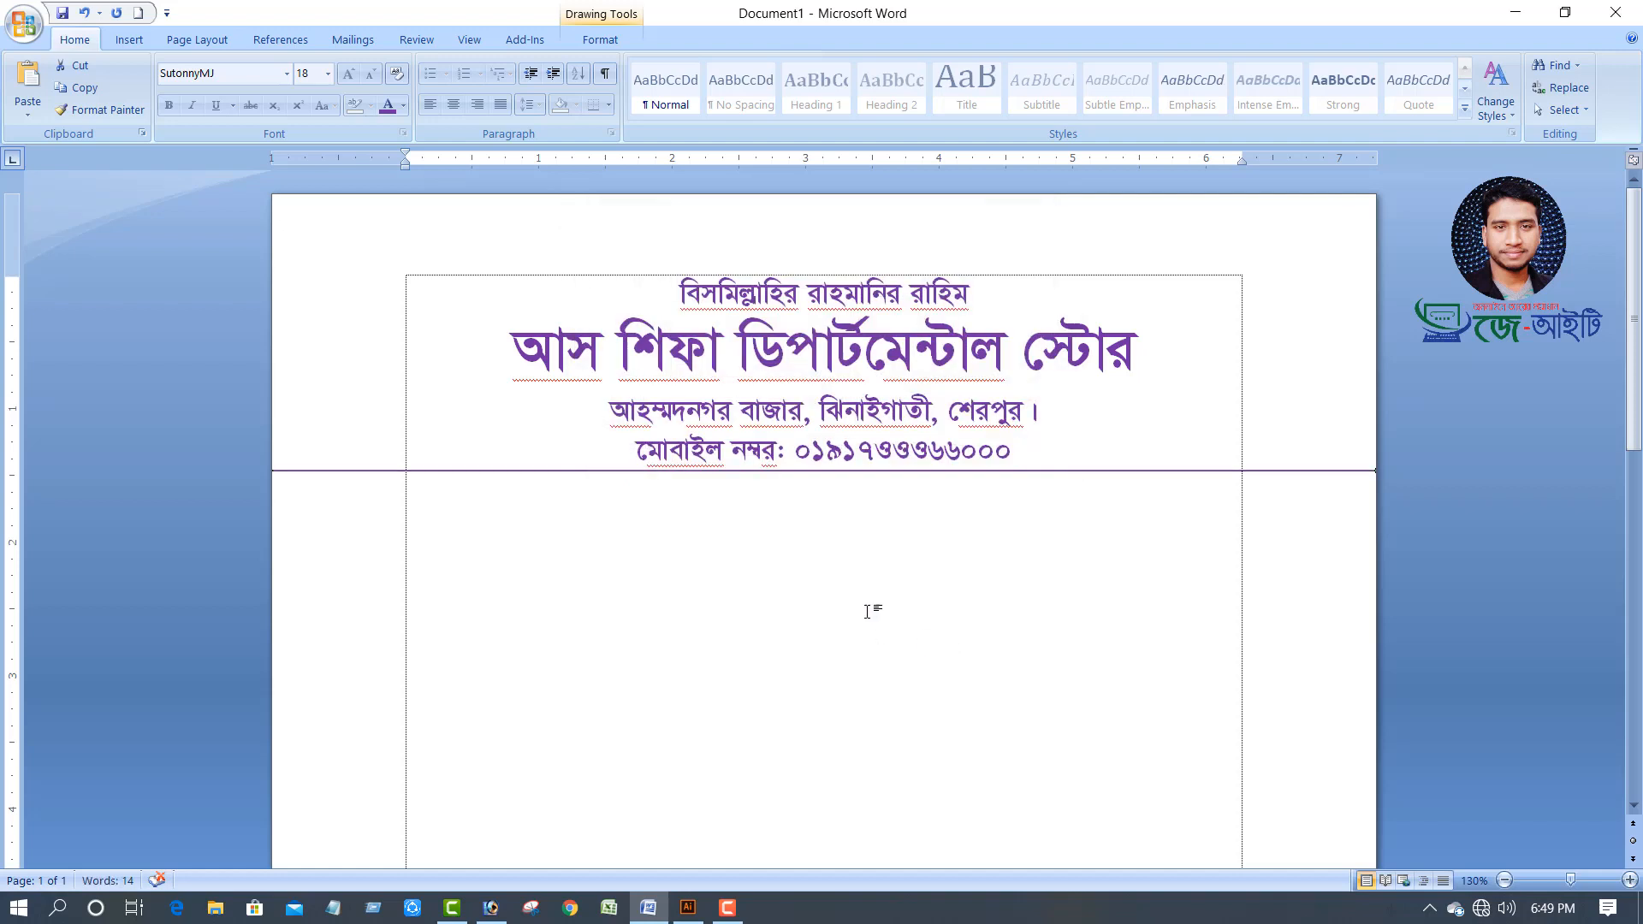
drag(1007, 471, 1005, 477)
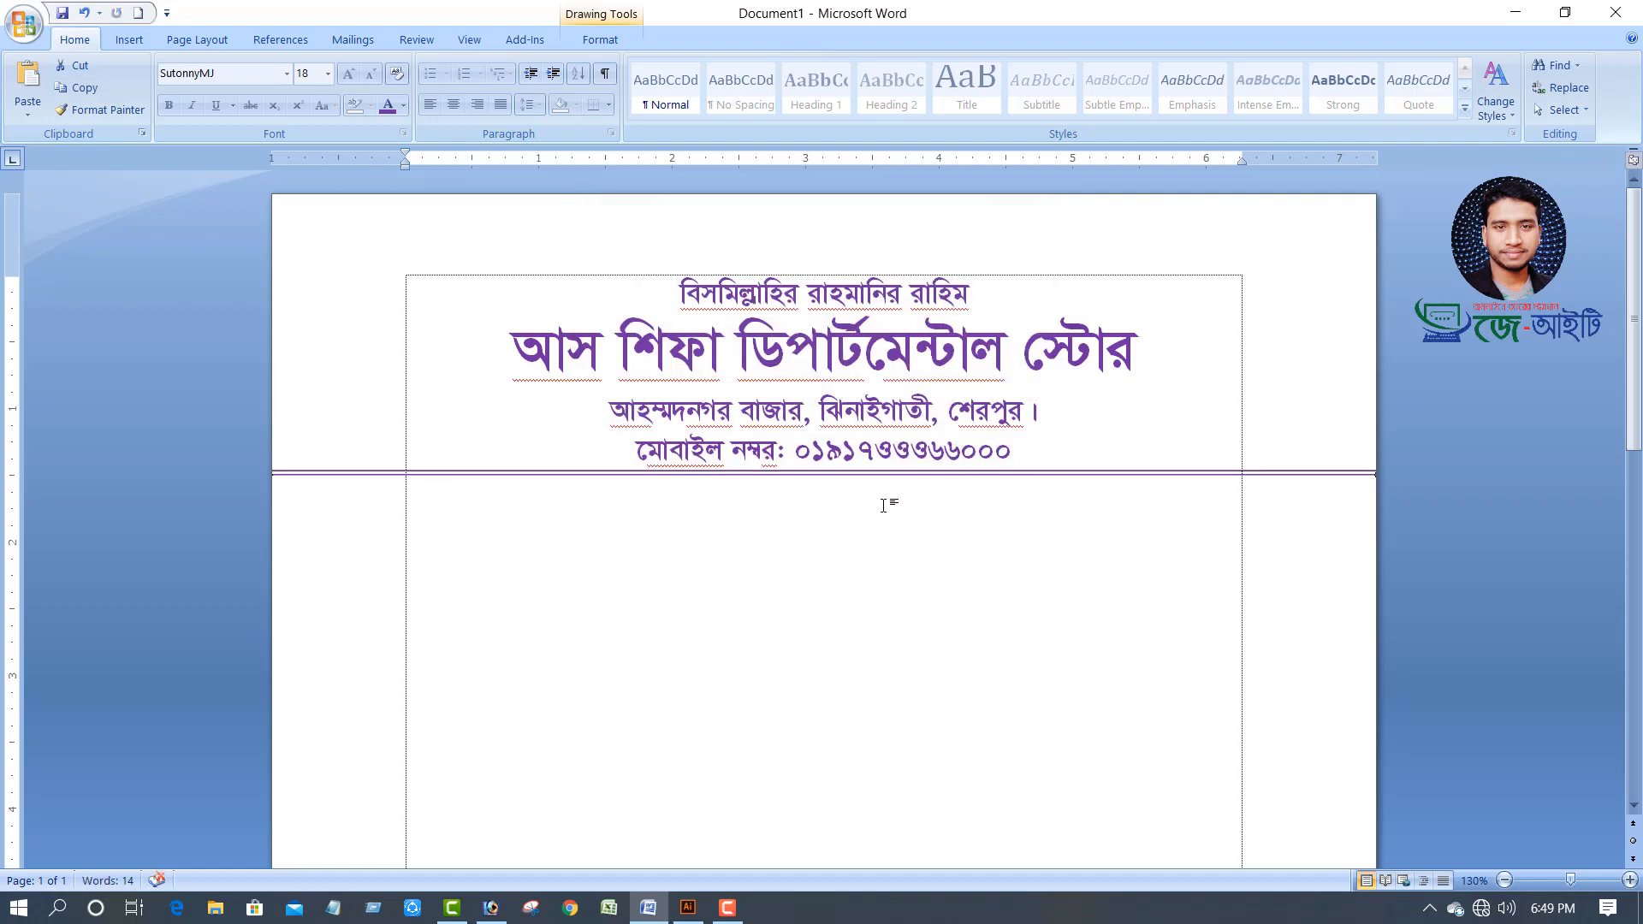
click(942, 500)
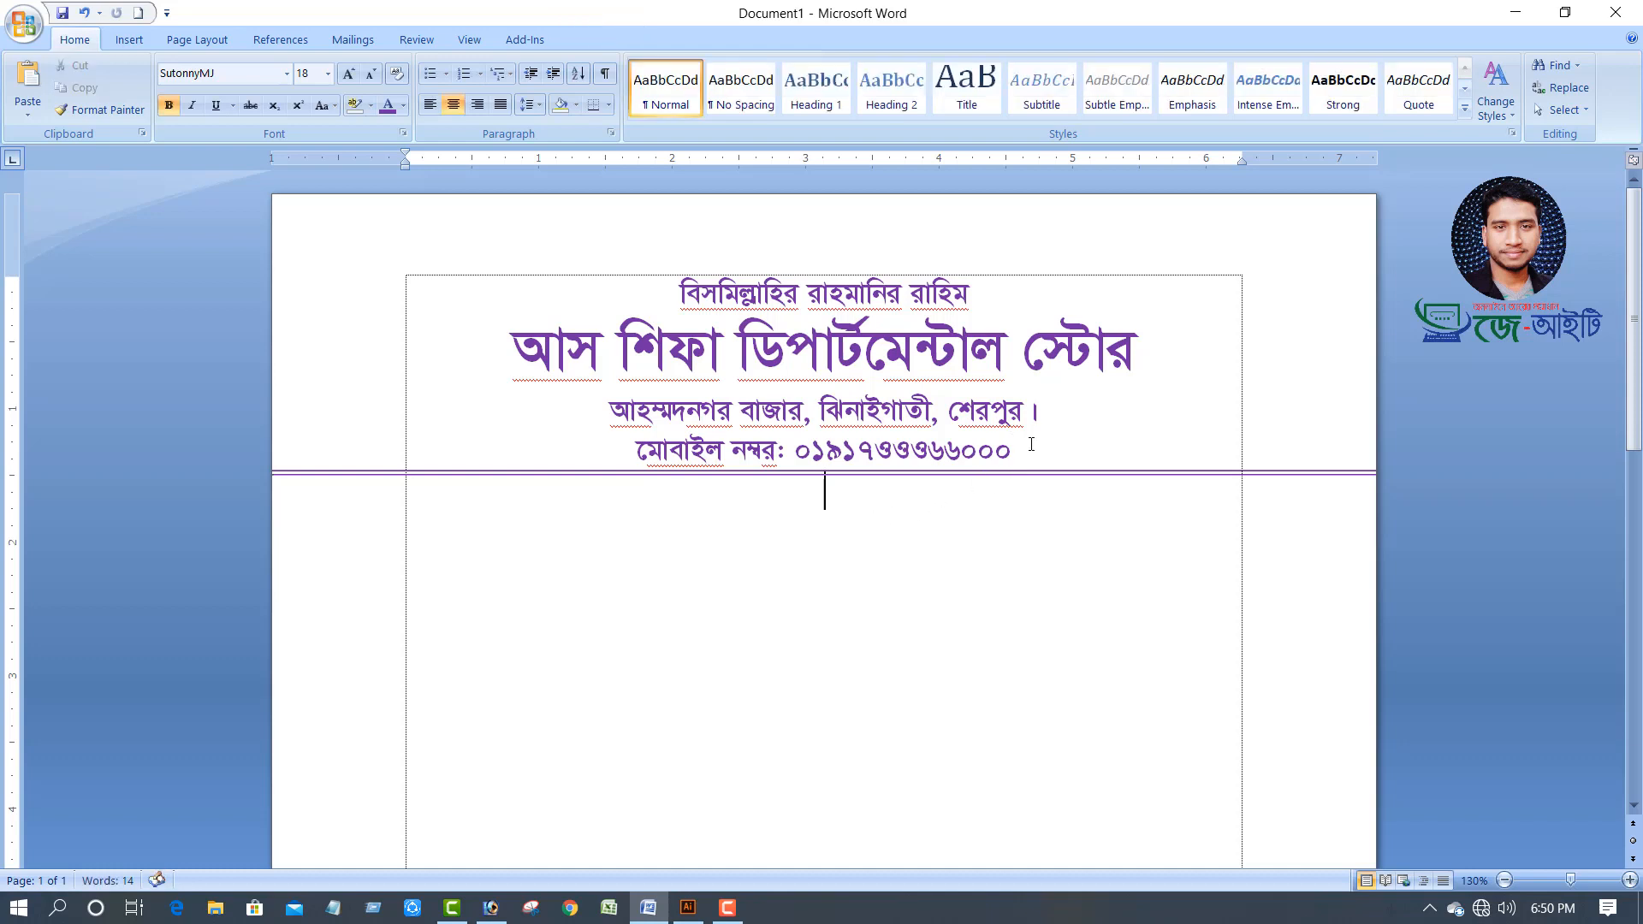